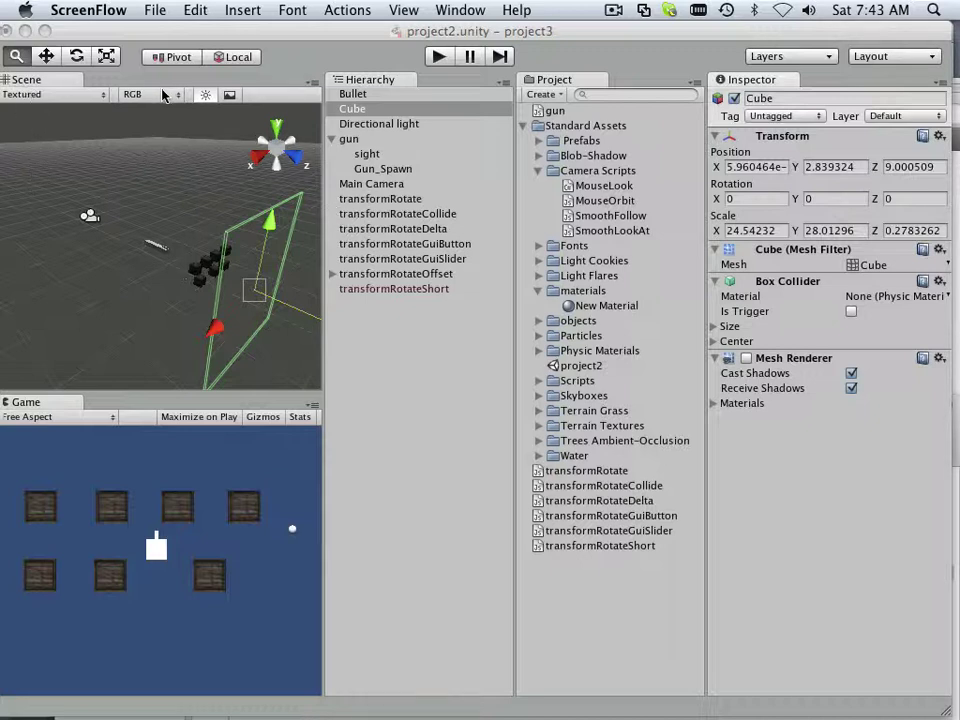
Switch from ScreenFlow to the Unity editor showing the project2 scene
left_click(313, 37)
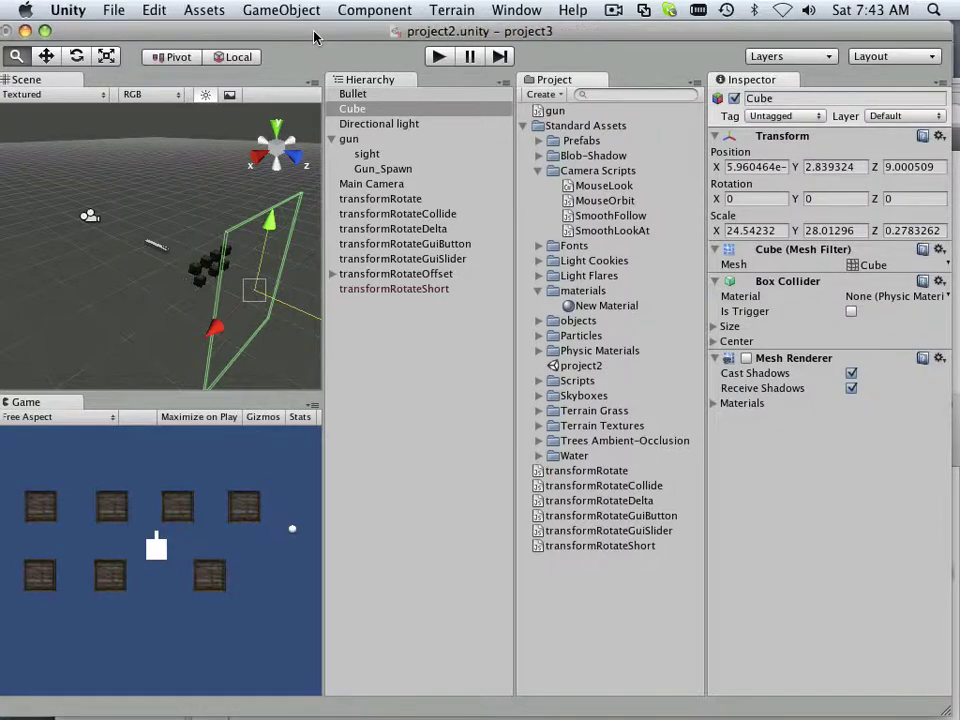
Create a Particle System from GameObject > Create Other, then preview it with Play and Stop
left_click(274, 11)
mouse_move(294, 51)
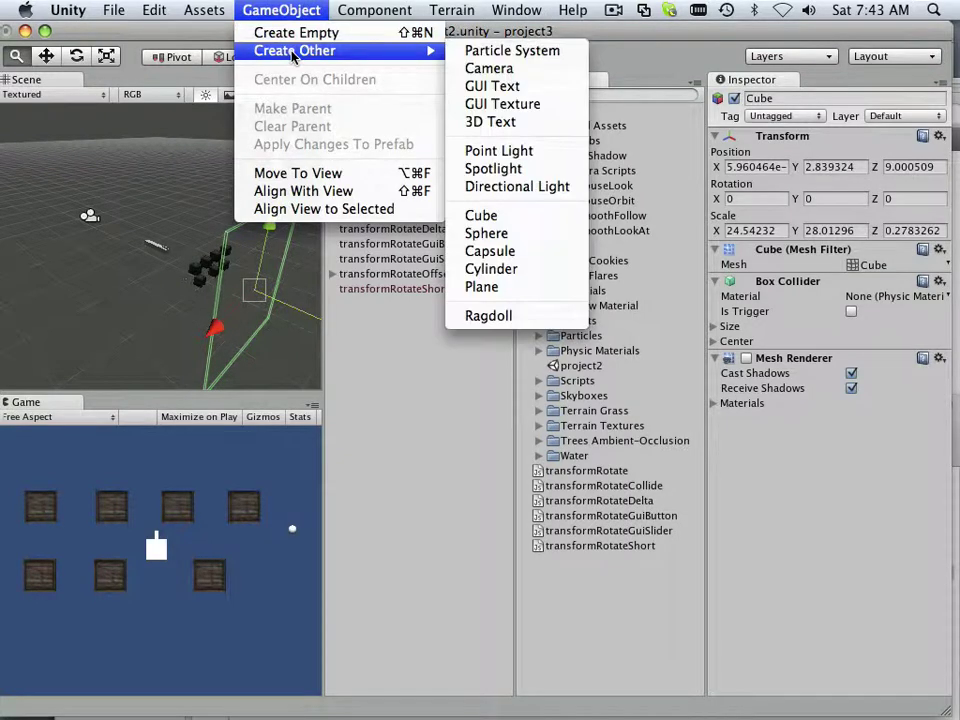
left_click(512, 50)
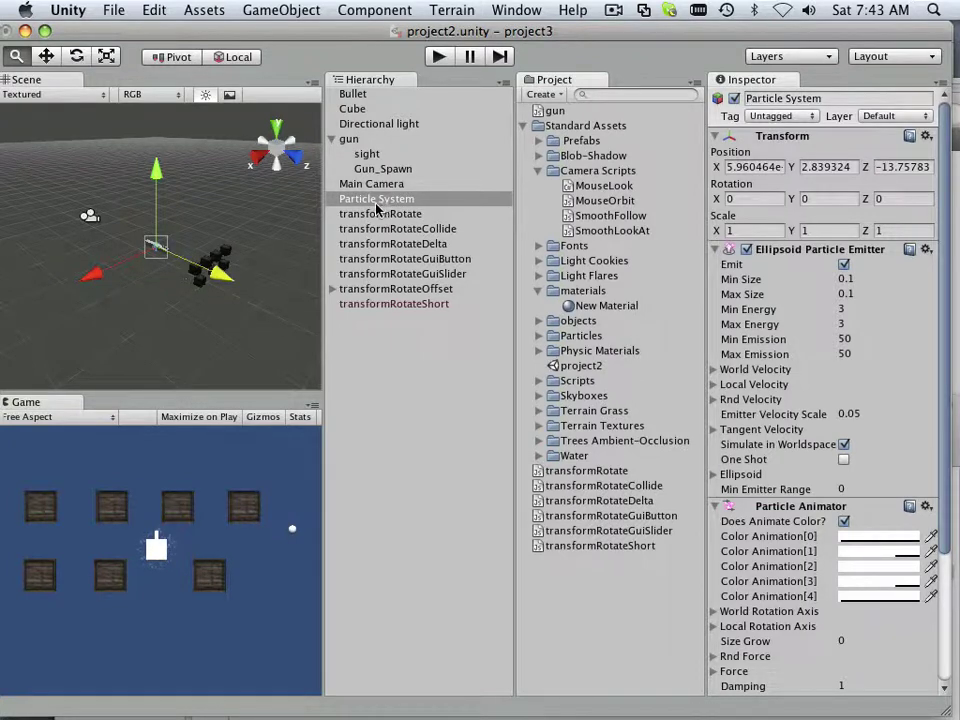
left_click(437, 58)
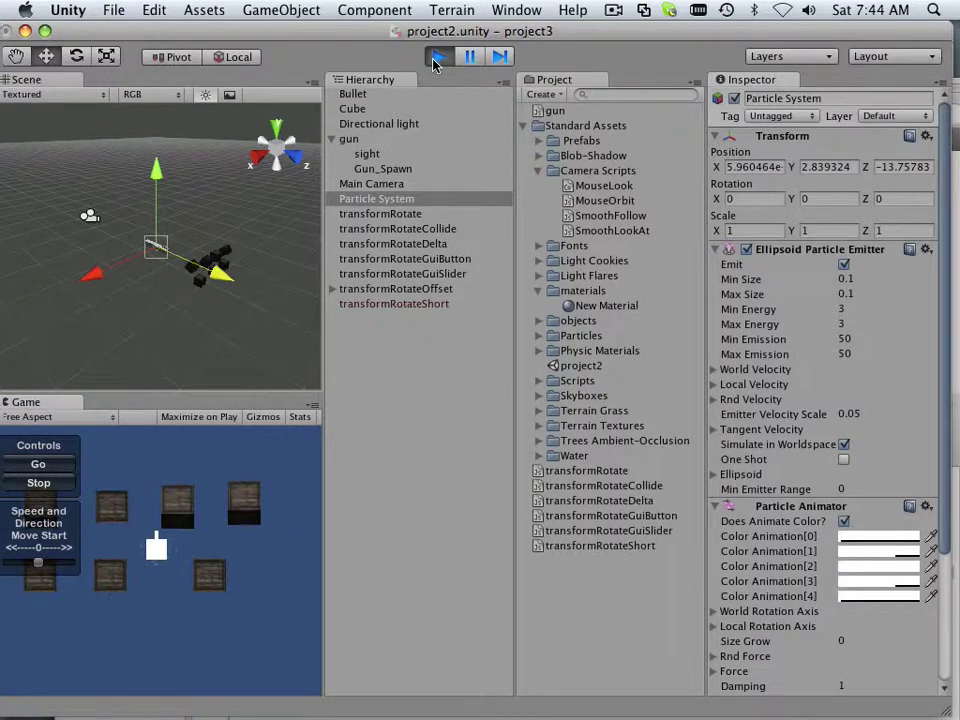
left_click(437, 58)
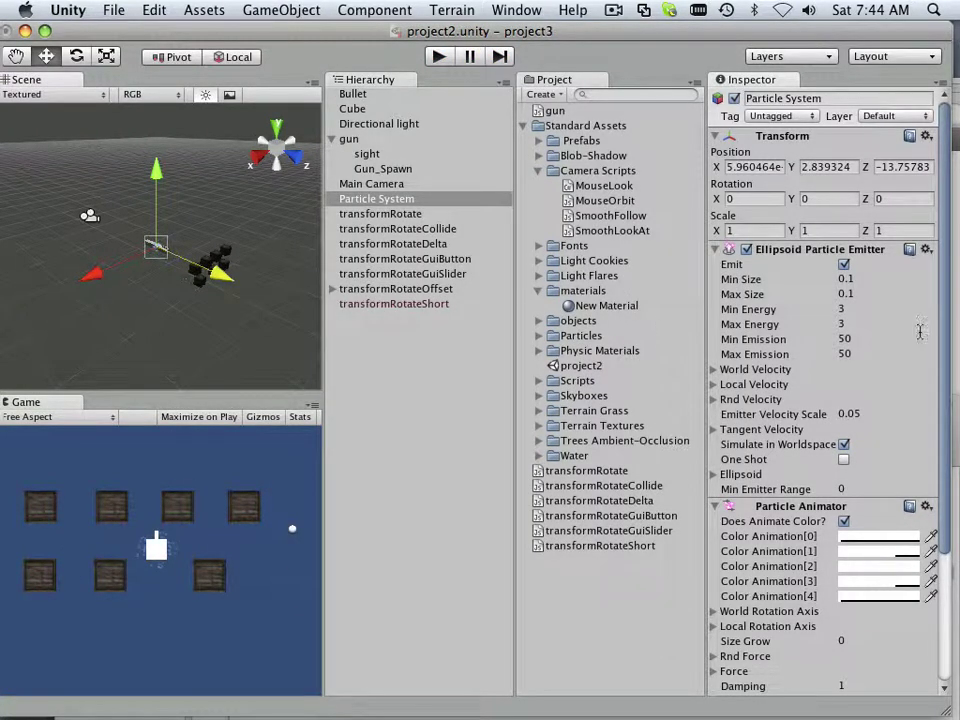
Set Color Animation[0] to pure red and Color Animation[1] to light red
scroll(860, 337, "down", 3)
scroll(890, 420, "down", 2)
scroll(885, 445, "up", 1)
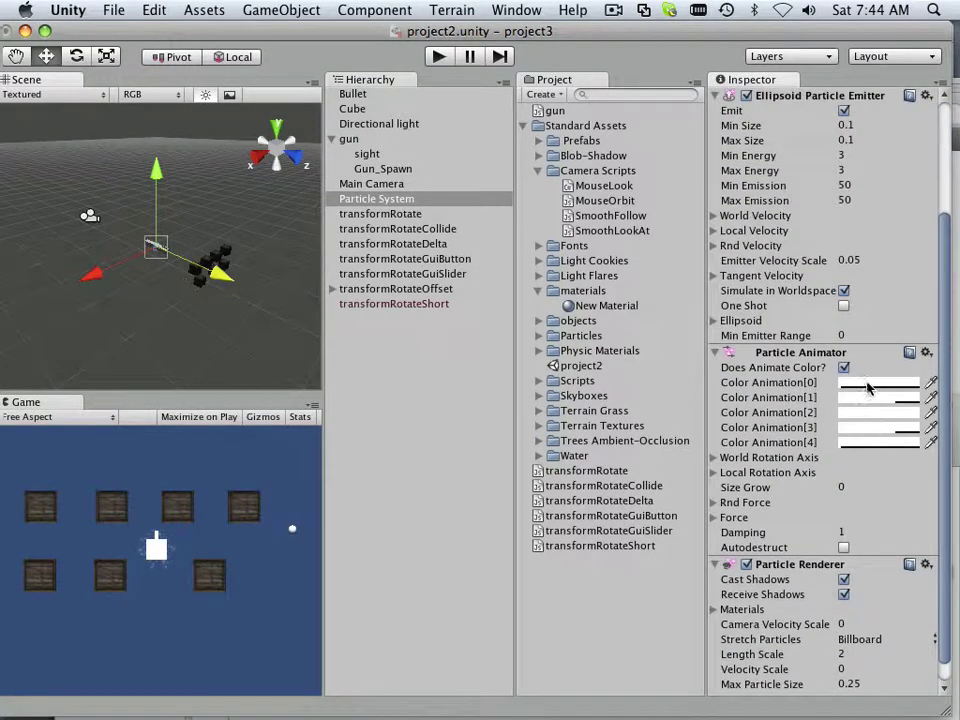
left_click(870, 383)
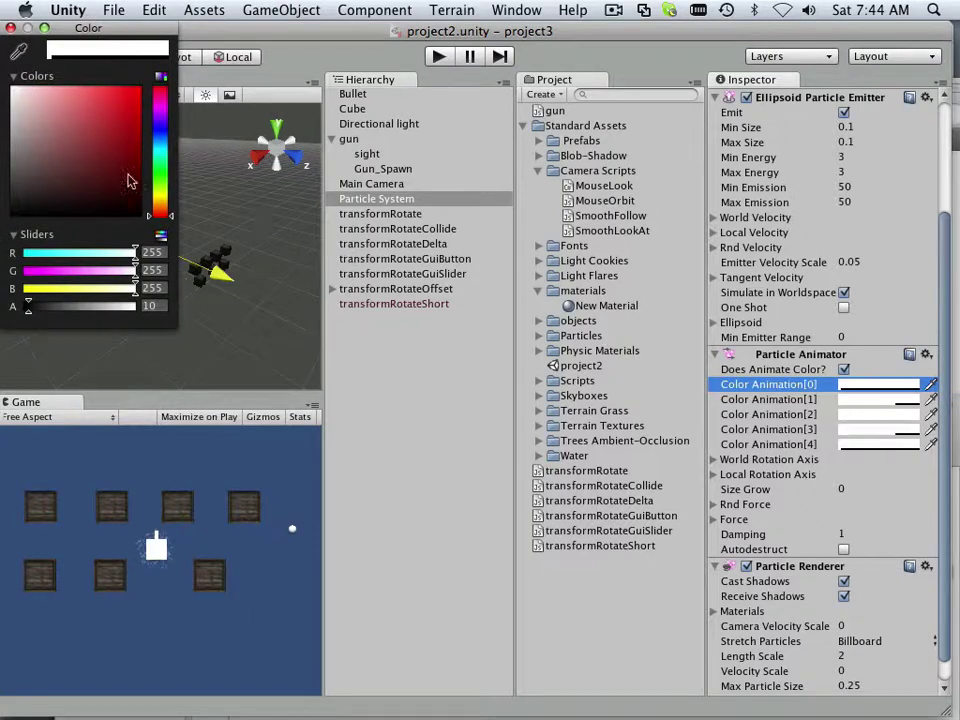
left_click_drag(115, 171, 178, 83)
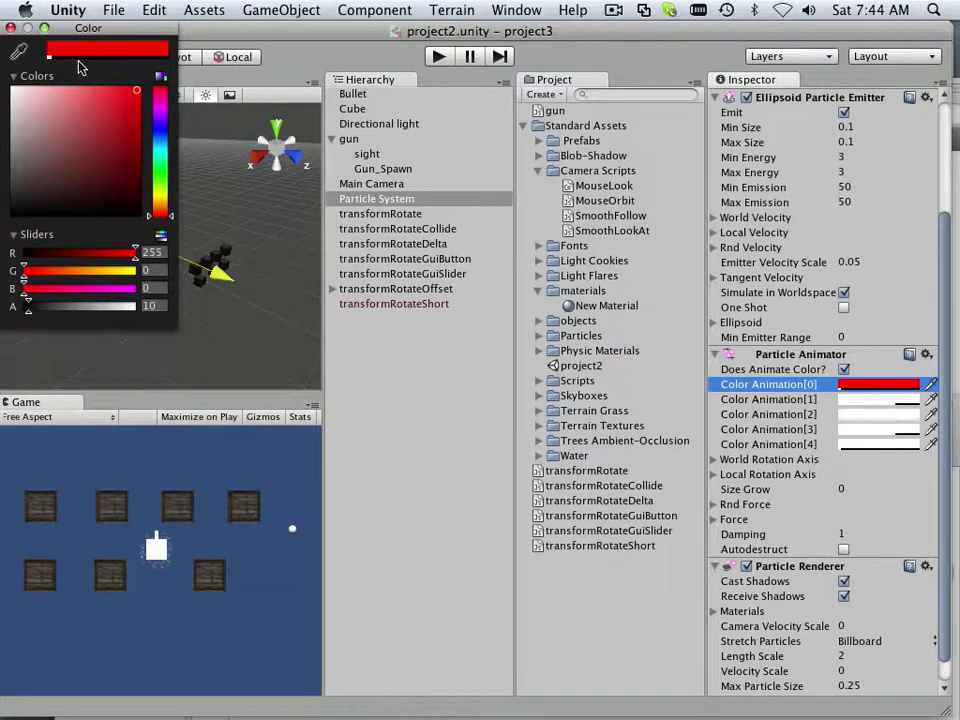
left_click(12, 28)
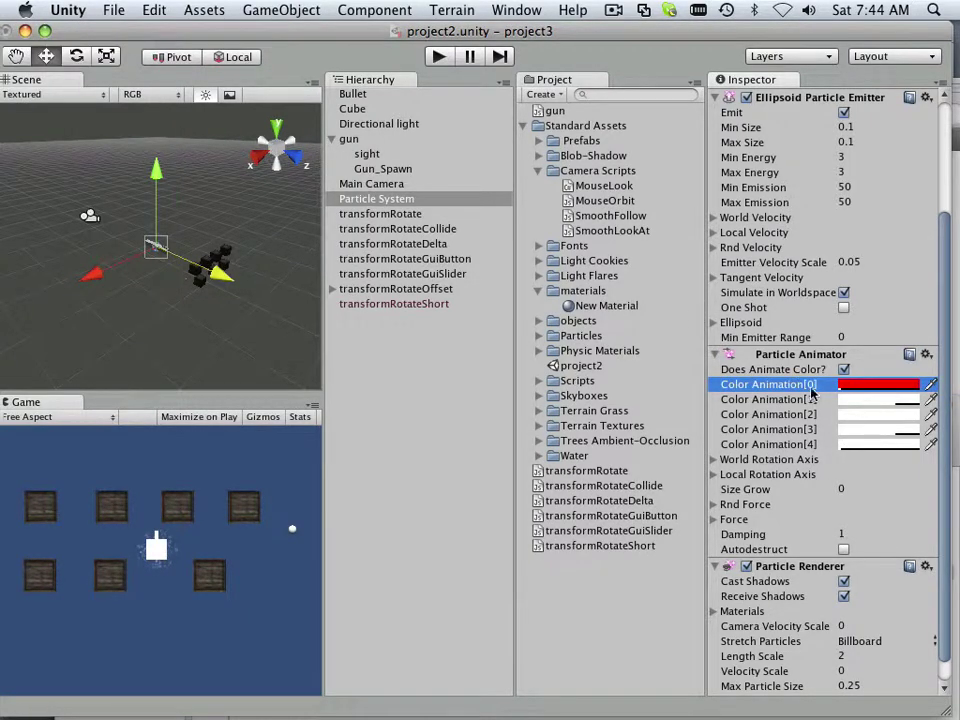
left_click(868, 402)
left_click(126, 127)
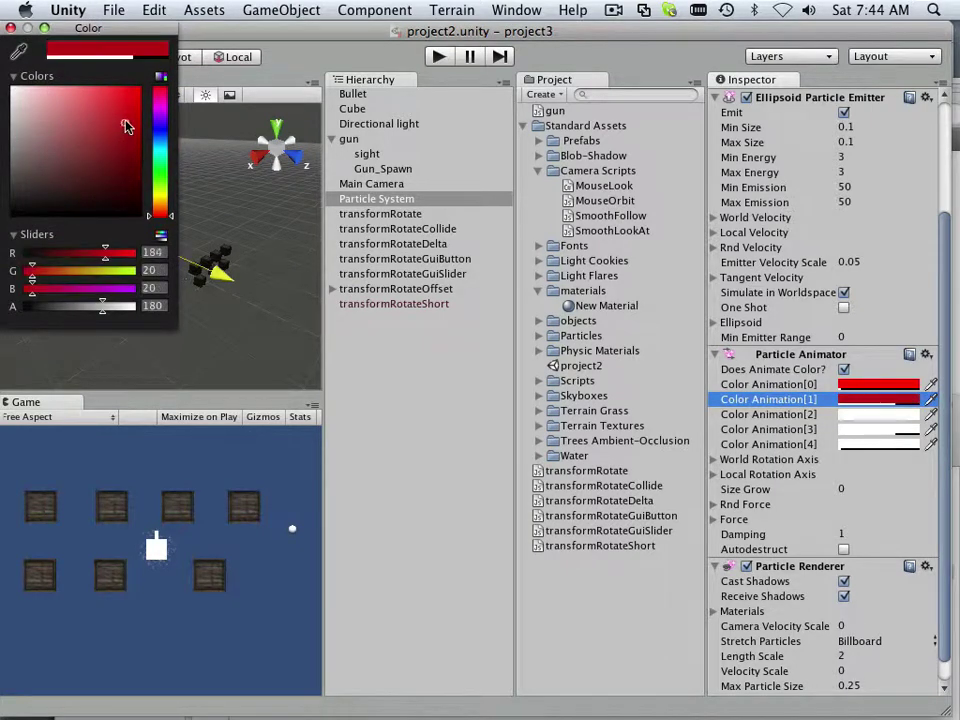
left_click_drag(137, 116, 103, 92)
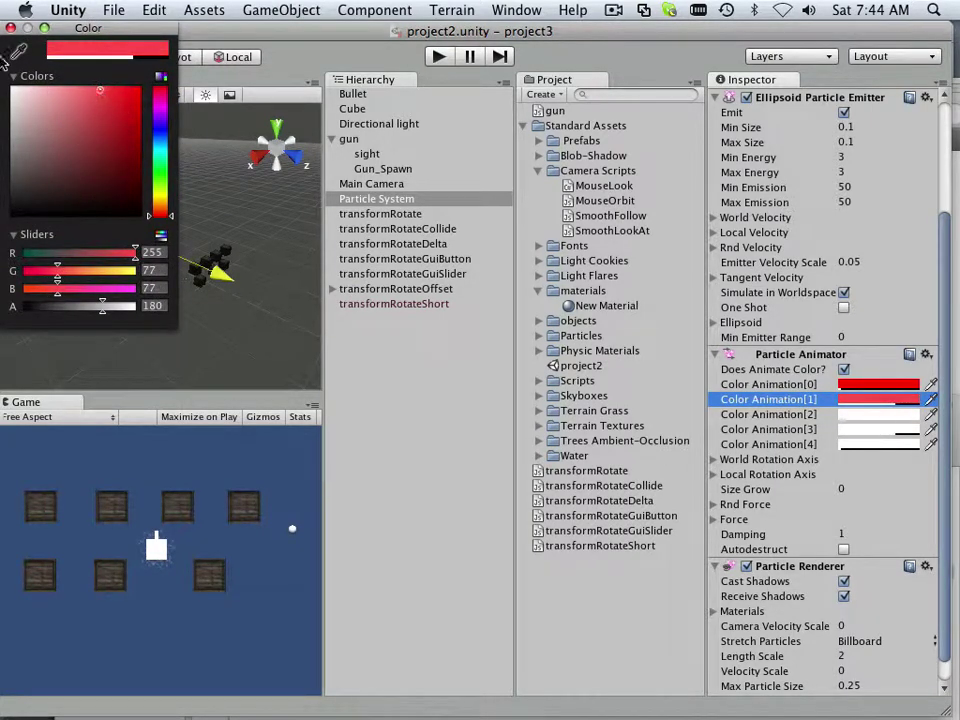
left_click(11, 28)
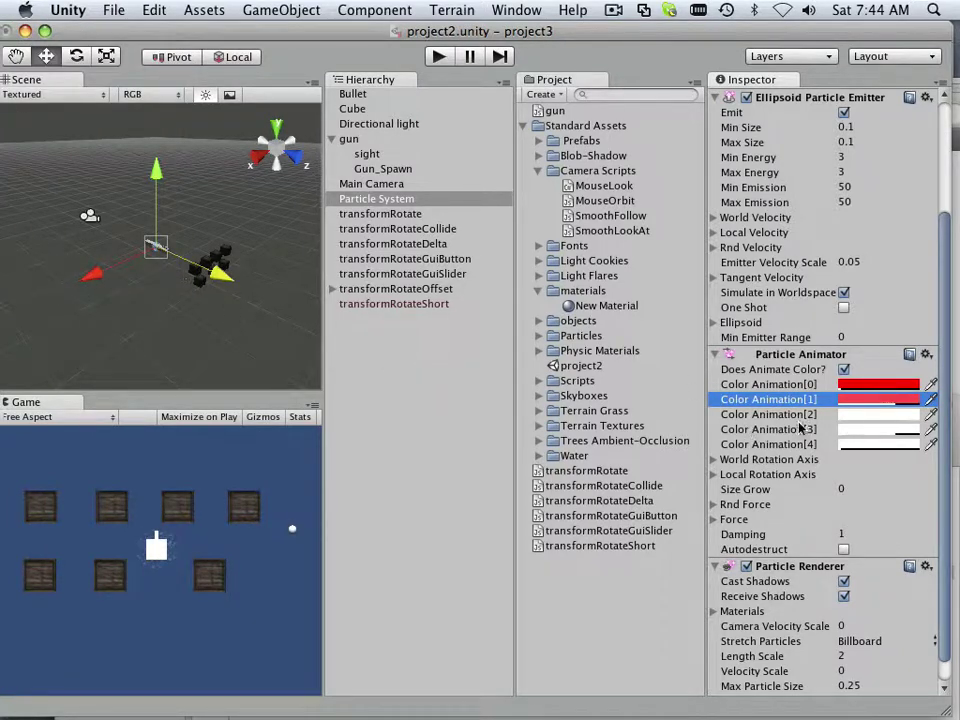
Set Color Animation[2] to orange and Color Animation[3] to olive yellow
left_click(856, 416)
left_click_drag(160, 210, 161, 200)
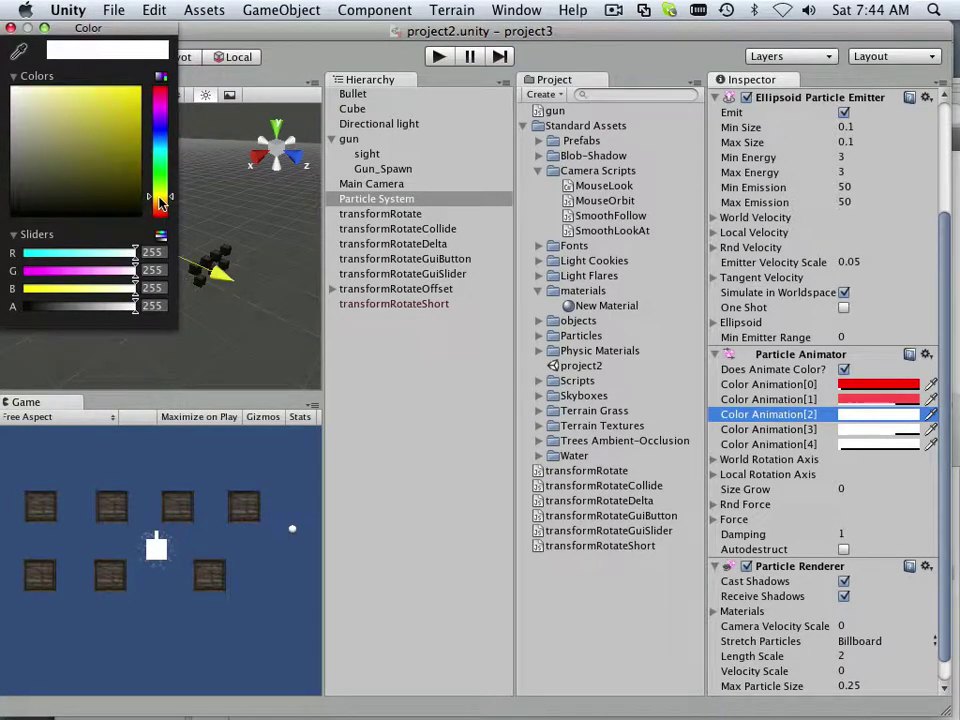
left_click_drag(126, 142, 156, 82)
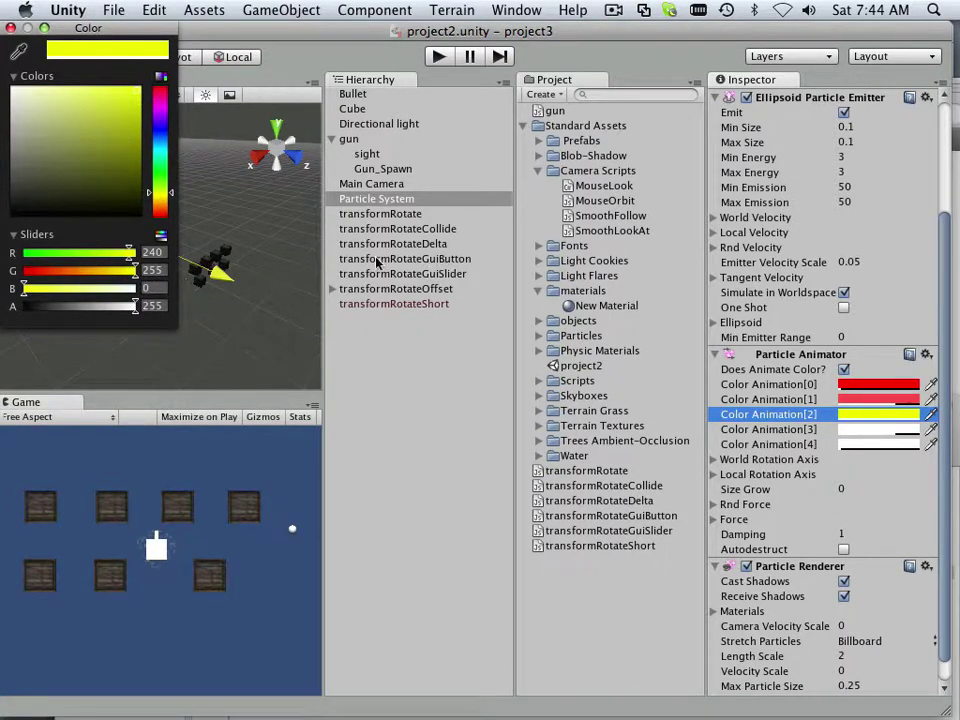
left_click_drag(173, 195, 165, 208)
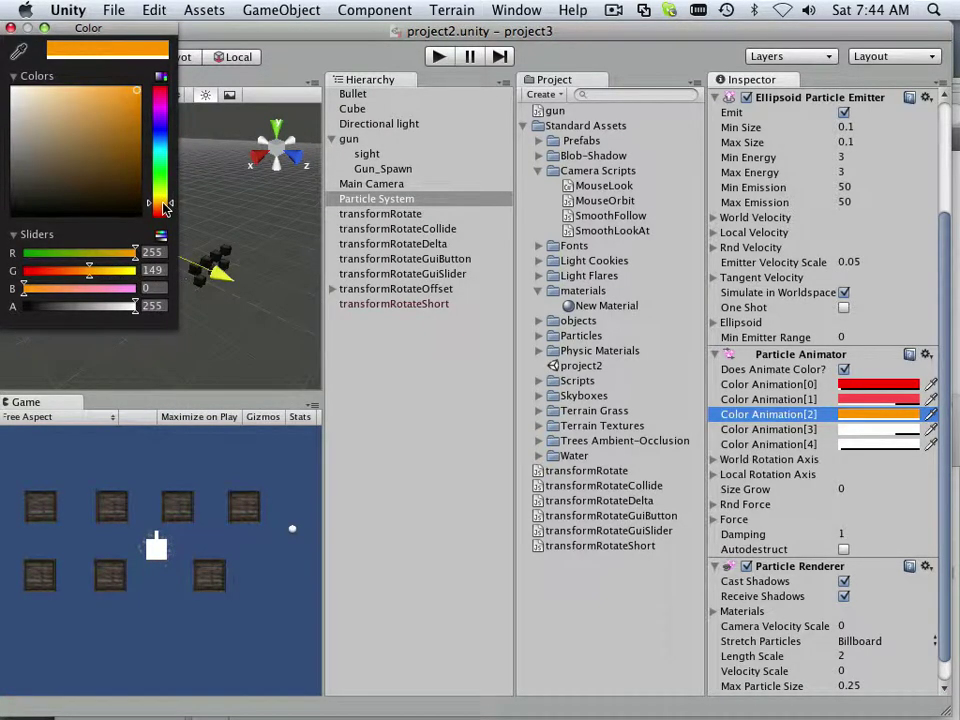
left_click(866, 431)
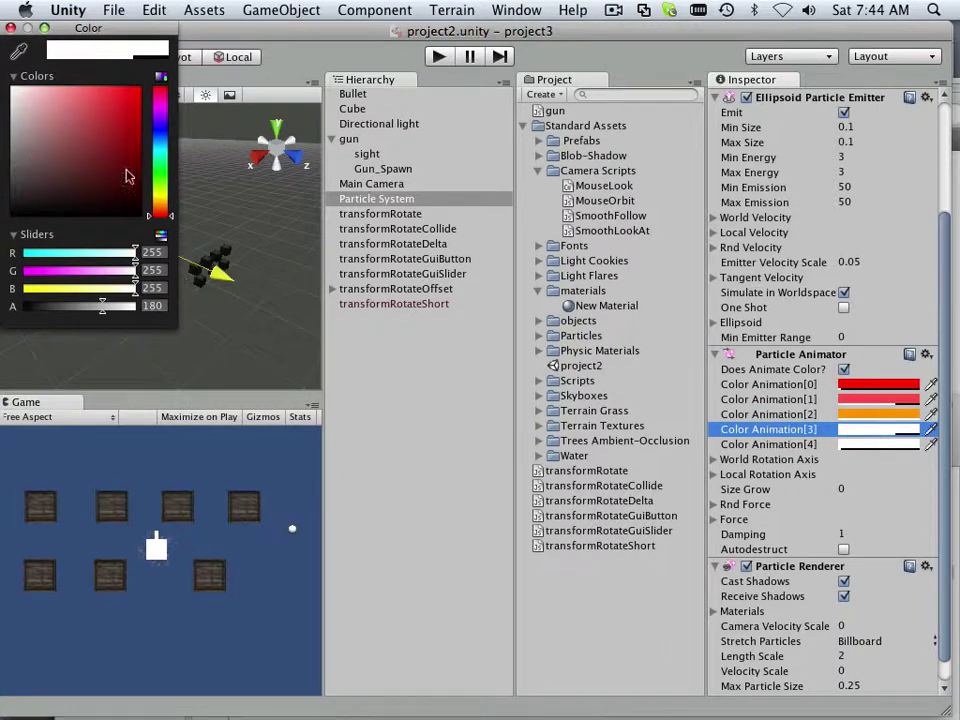
left_click_drag(163, 199, 149, 195)
left_click_drag(103, 128, 105, 135)
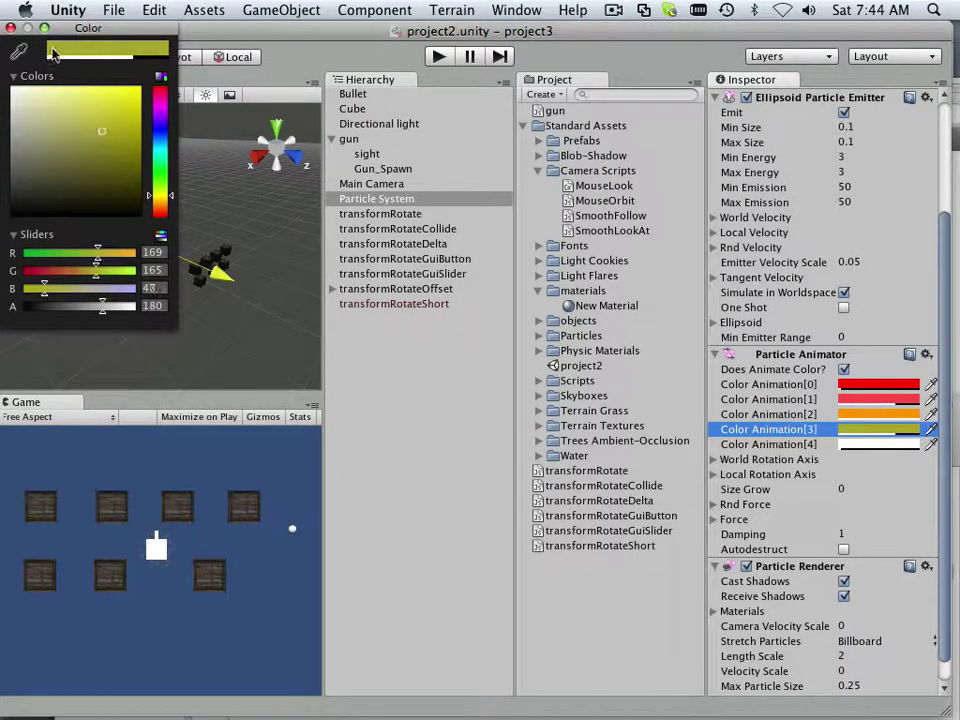
left_click(11, 28)
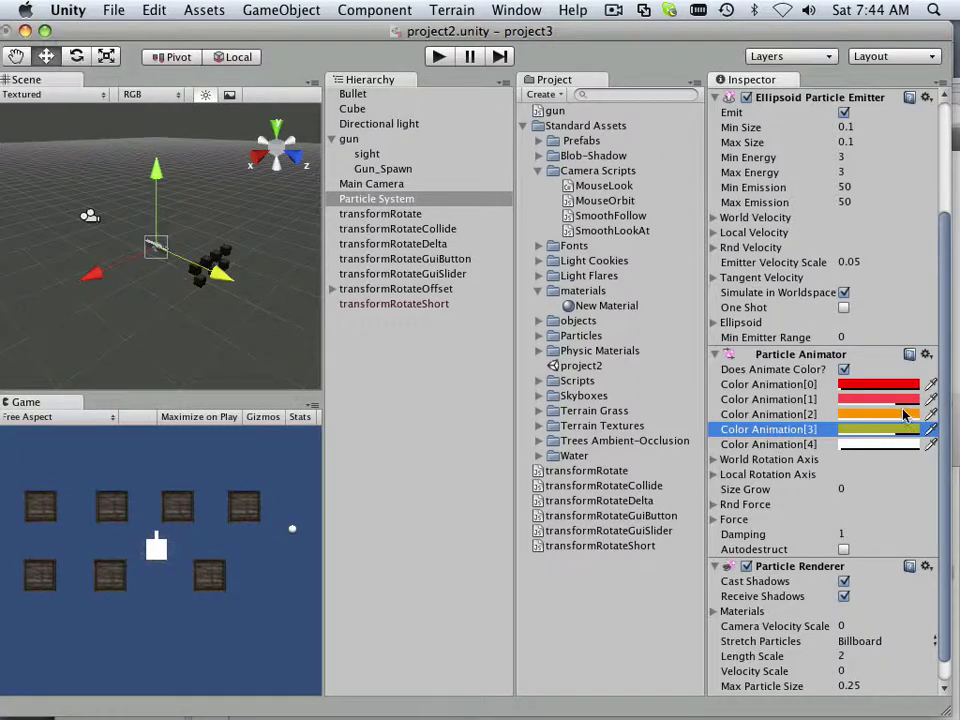
Set Color Animation[4] to bright yellow
left_click(880, 444)
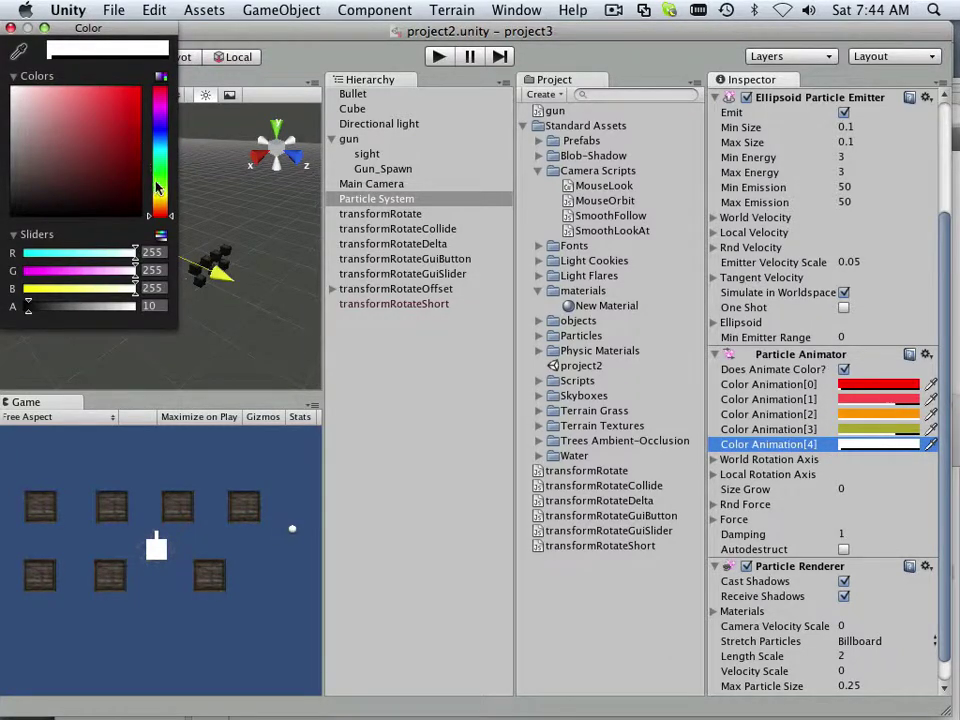
left_click_drag(157, 186, 158, 195)
left_click_drag(112, 163, 145, 87)
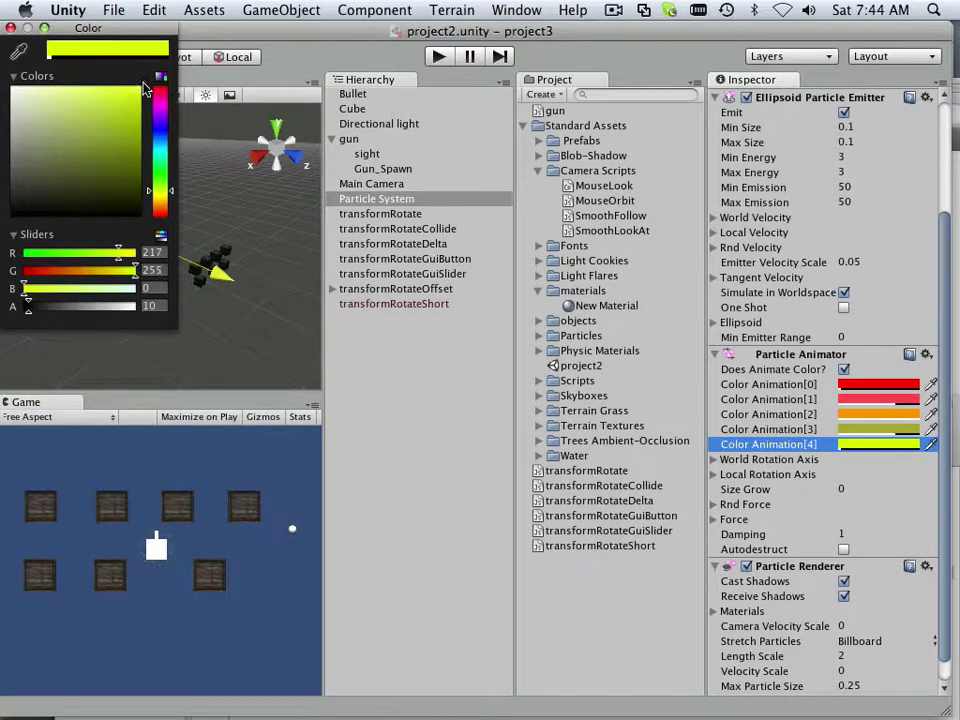
left_click(11, 28)
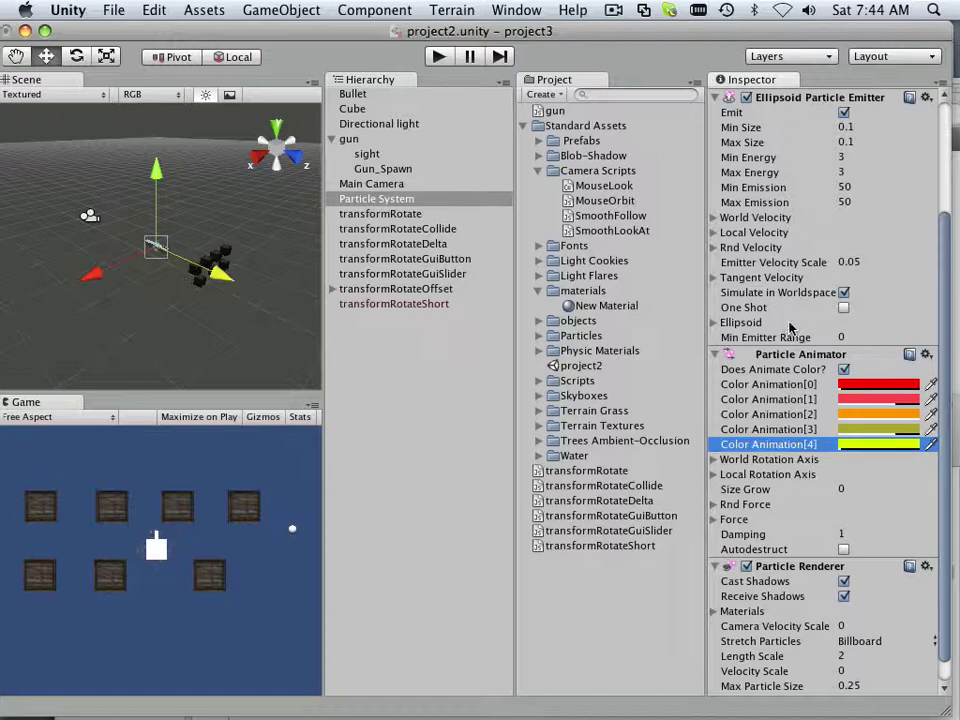
Set the emitter's particle size range to 1–2
scroll(800, 342, "up", 5)
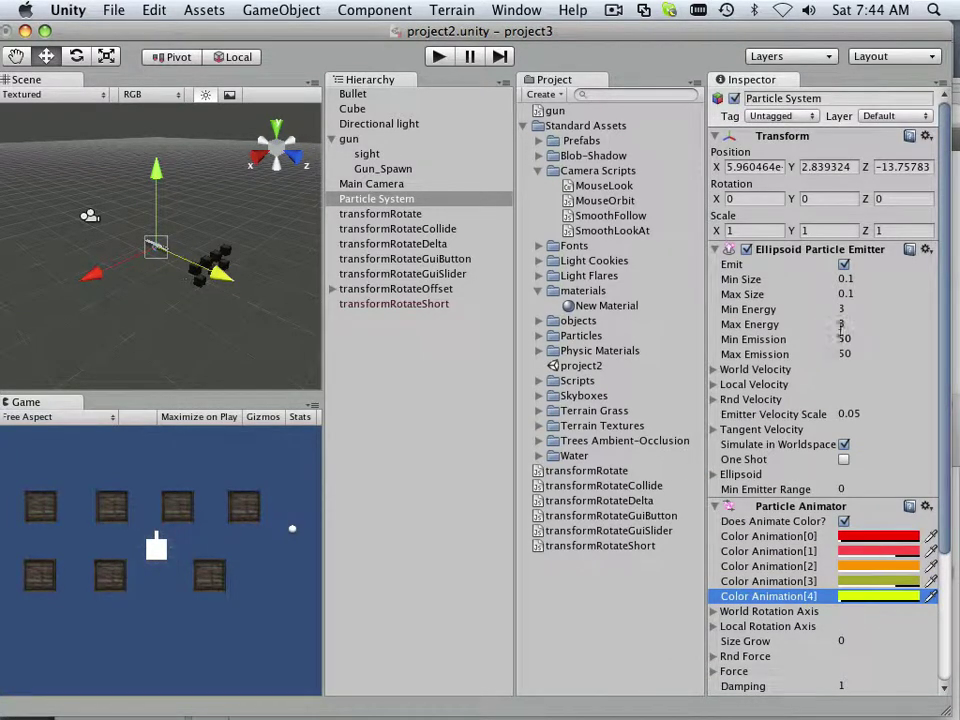
left_click(845, 280)
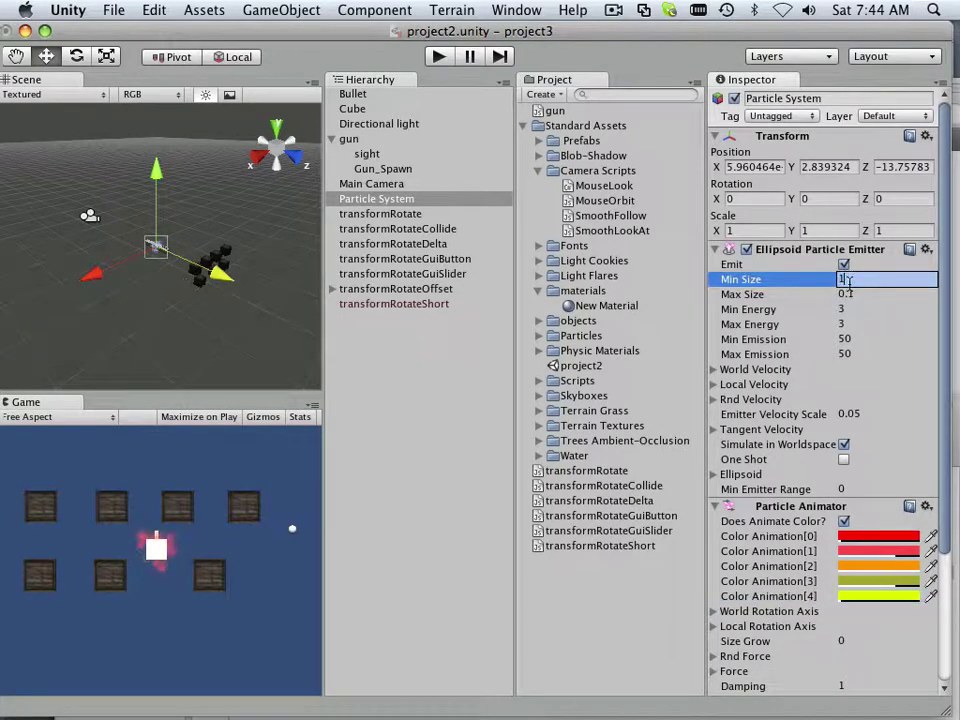
left_click(847, 293)
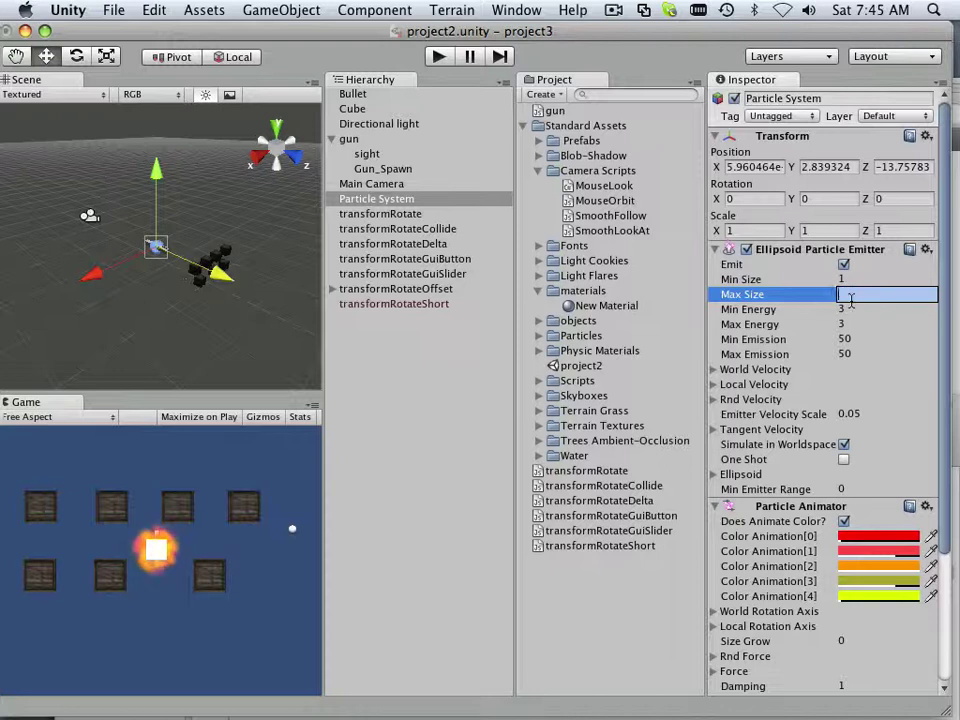
type("2")
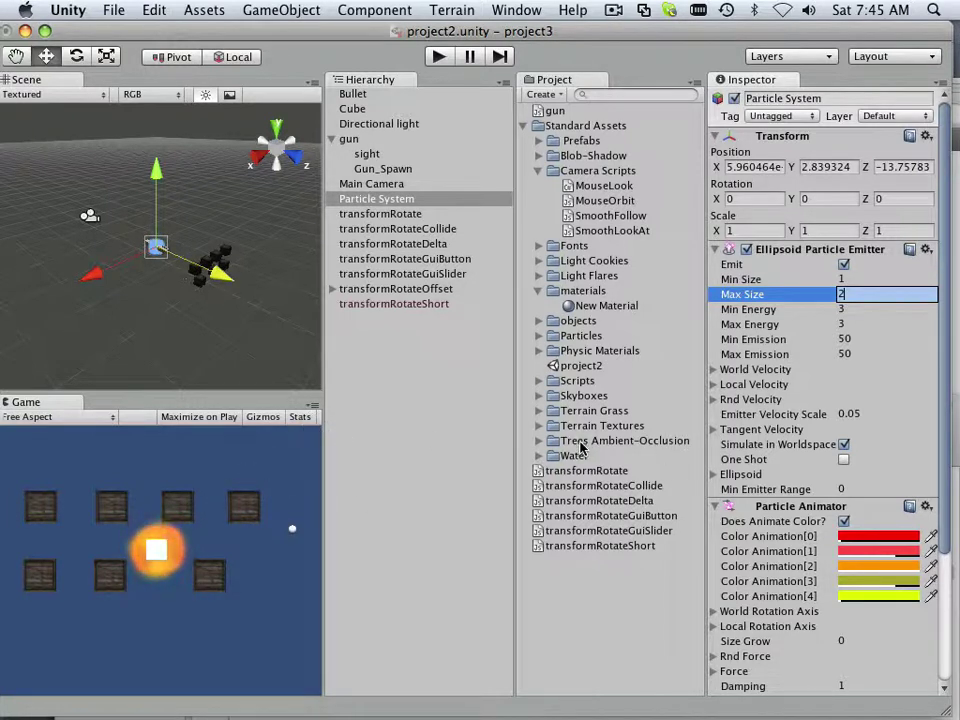
Set Min/Max Energy to 1 and 2, and Min/Max Emission to 1 and 200
left_click(843, 310)
type("1")
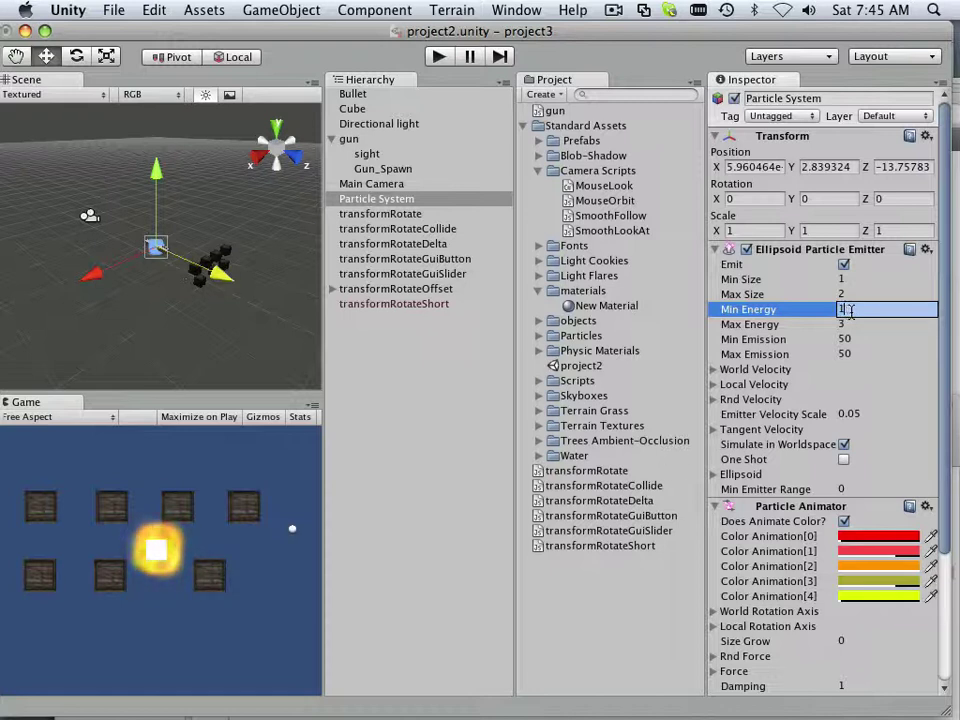
left_click(845, 325)
type("2")
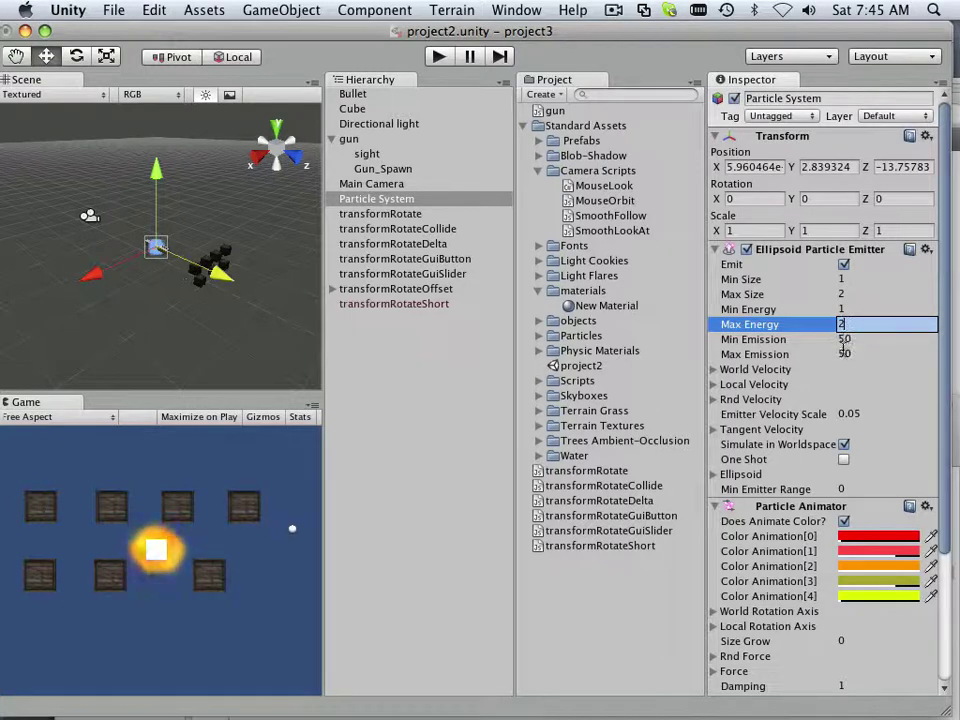
left_click(845, 339)
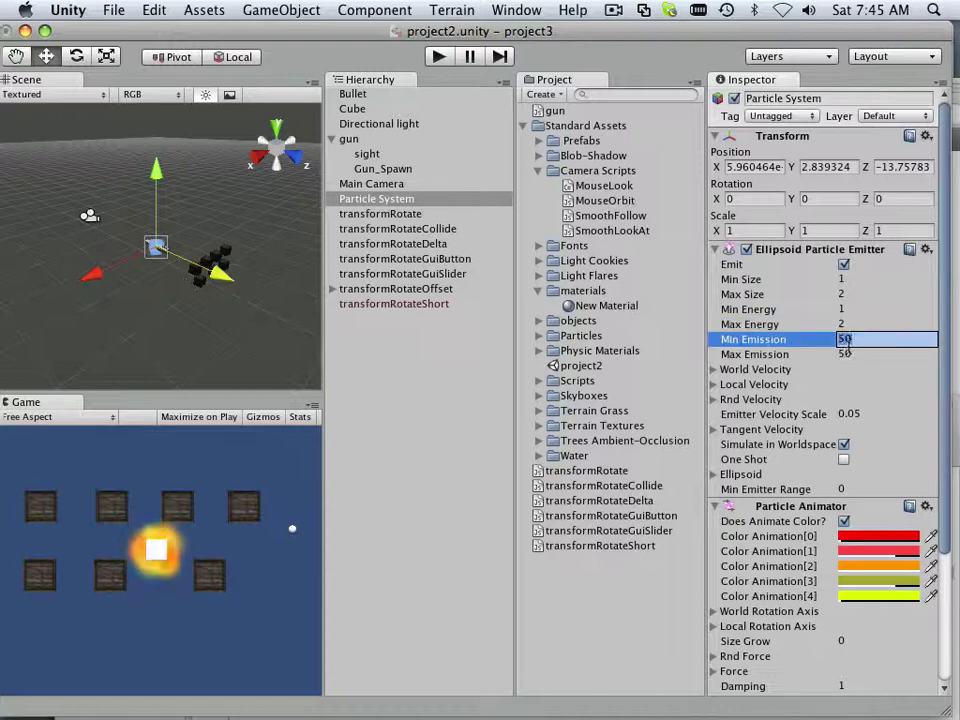
type("1")
left_click(846, 355)
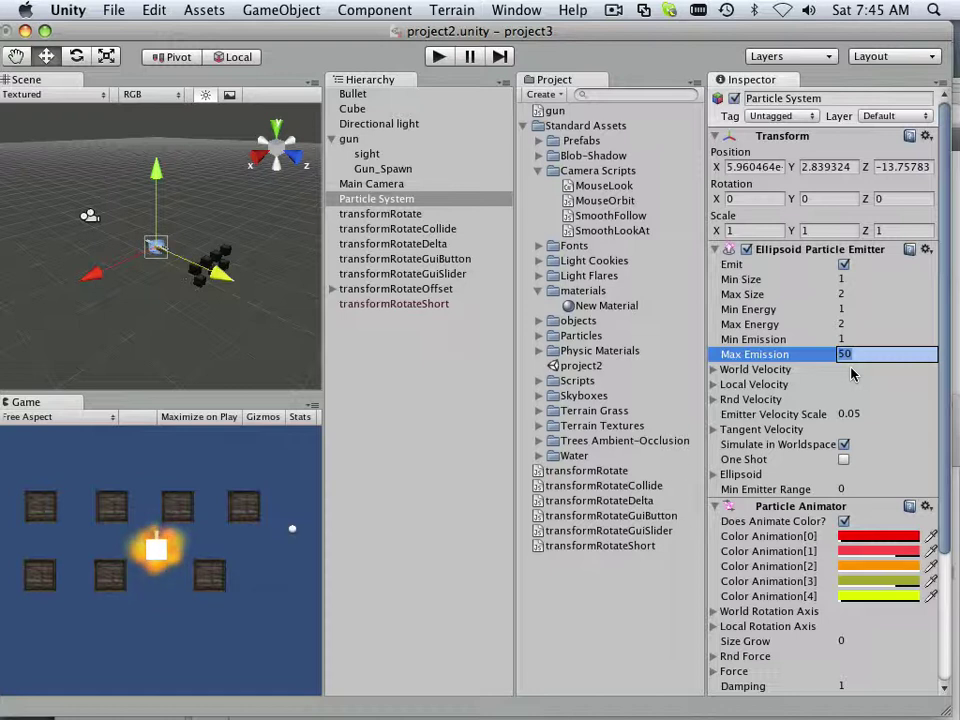
type("200")
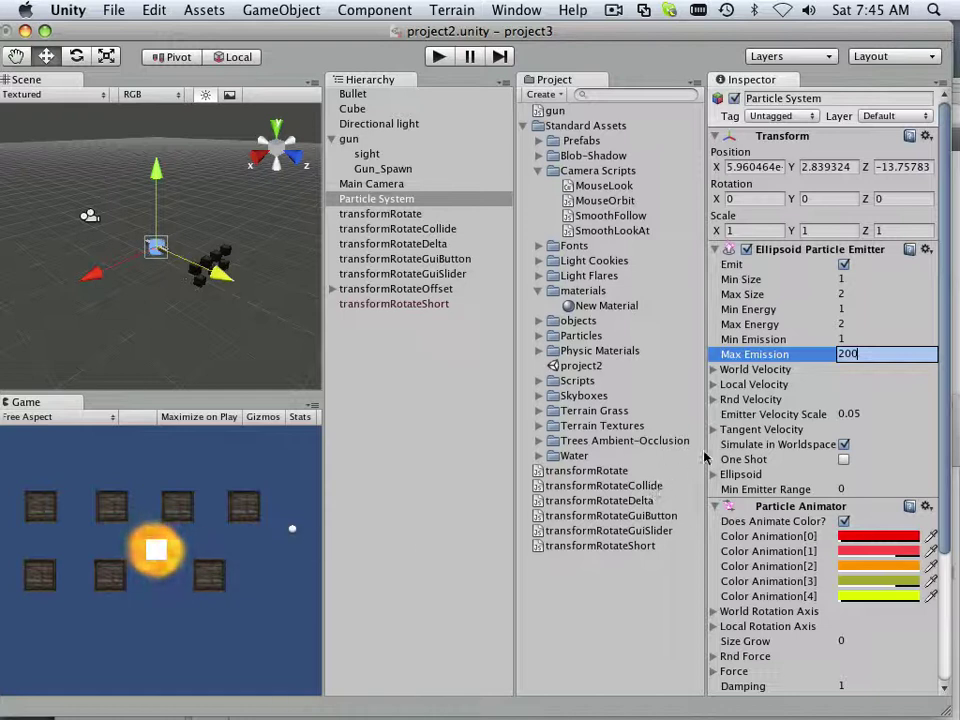
Set the emitter's Tangent Velocity to 10 on X and 10 on Z
left_click(715, 429)
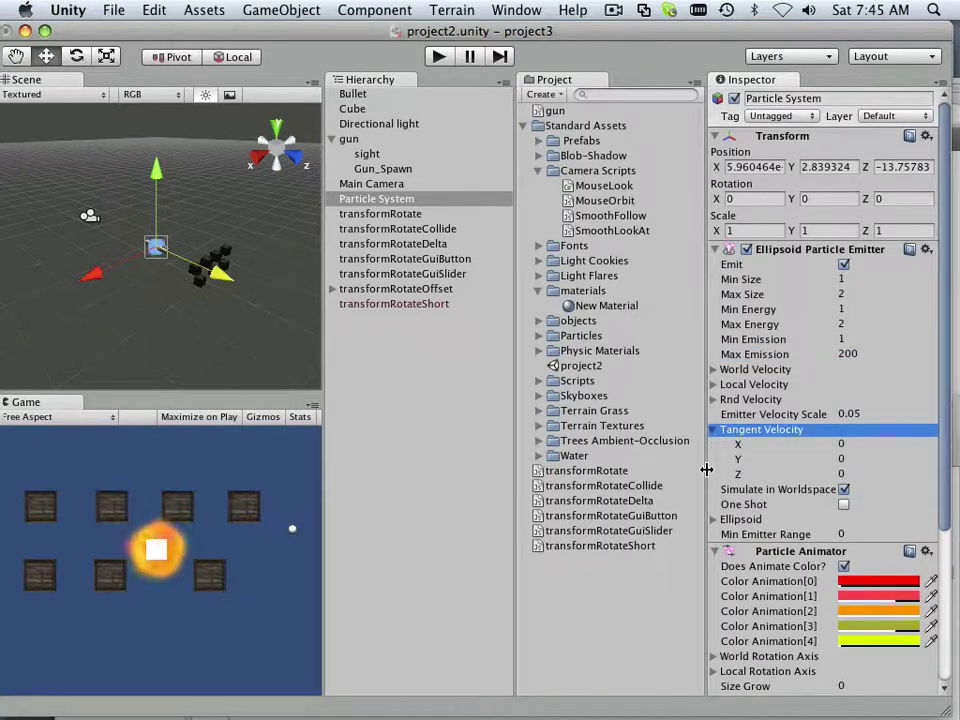
left_click(850, 444)
type("10")
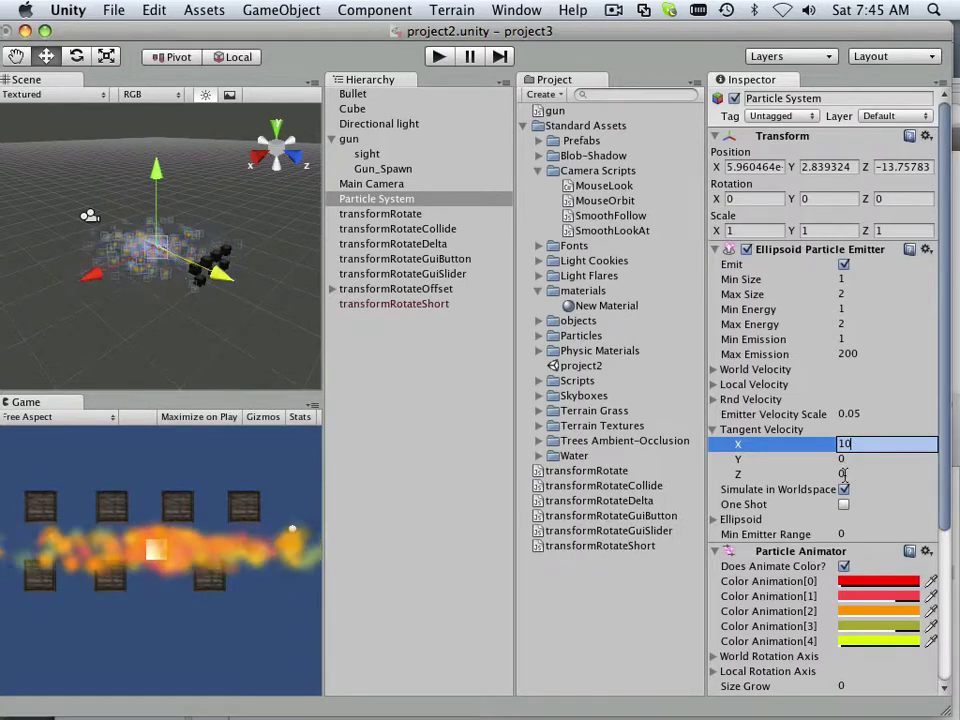
left_click(843, 474)
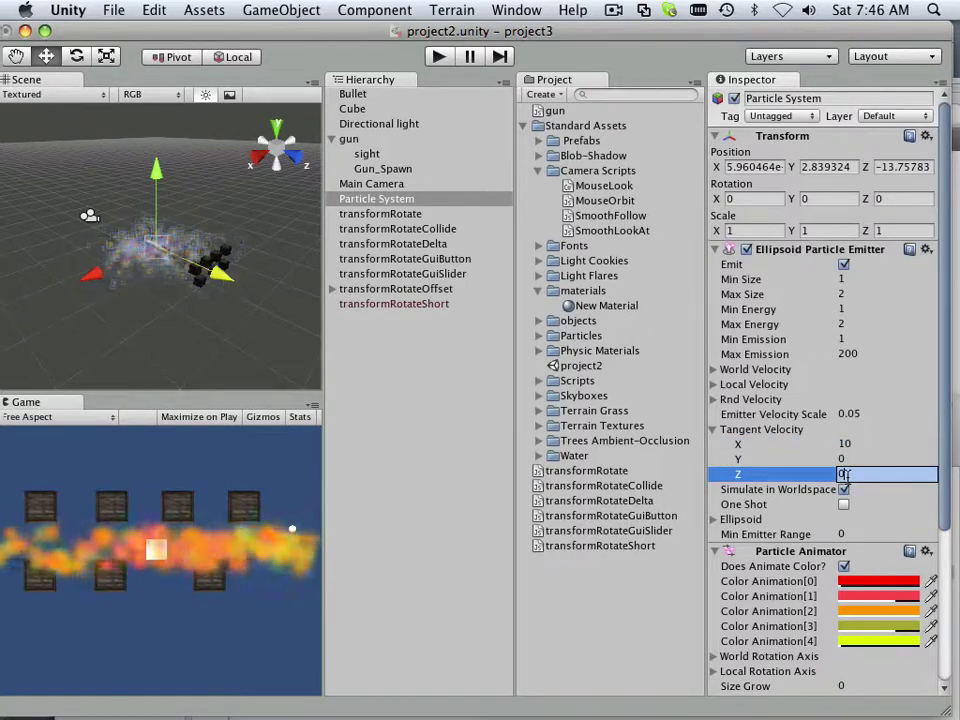
type("10")
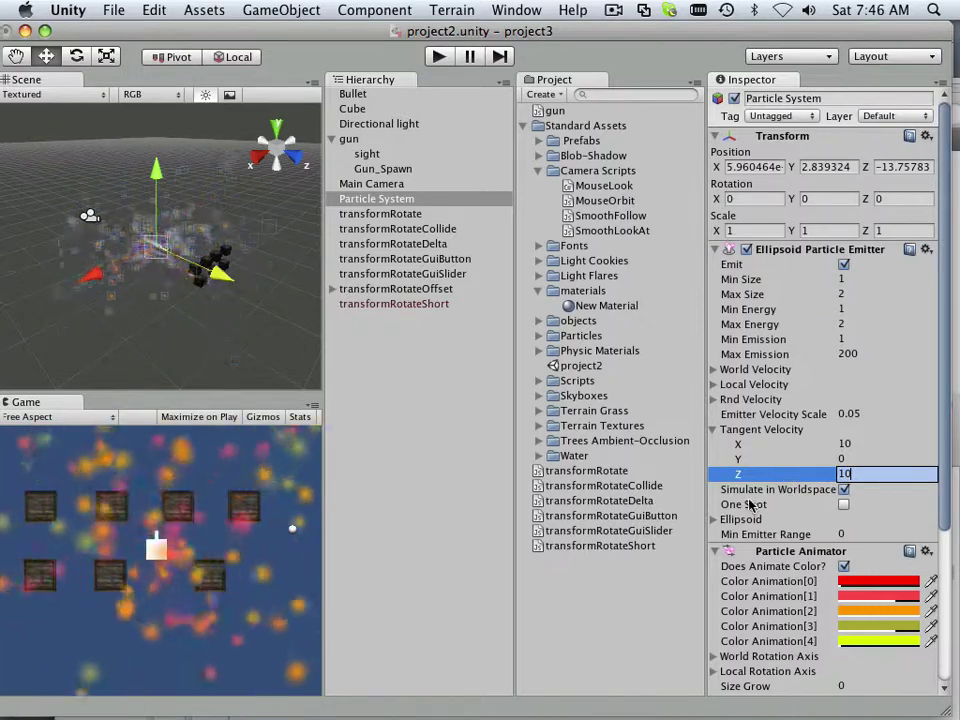
Recolour Color Animation[1] to pure red and Color Animation[0] to deep dark red
left_click(853, 601)
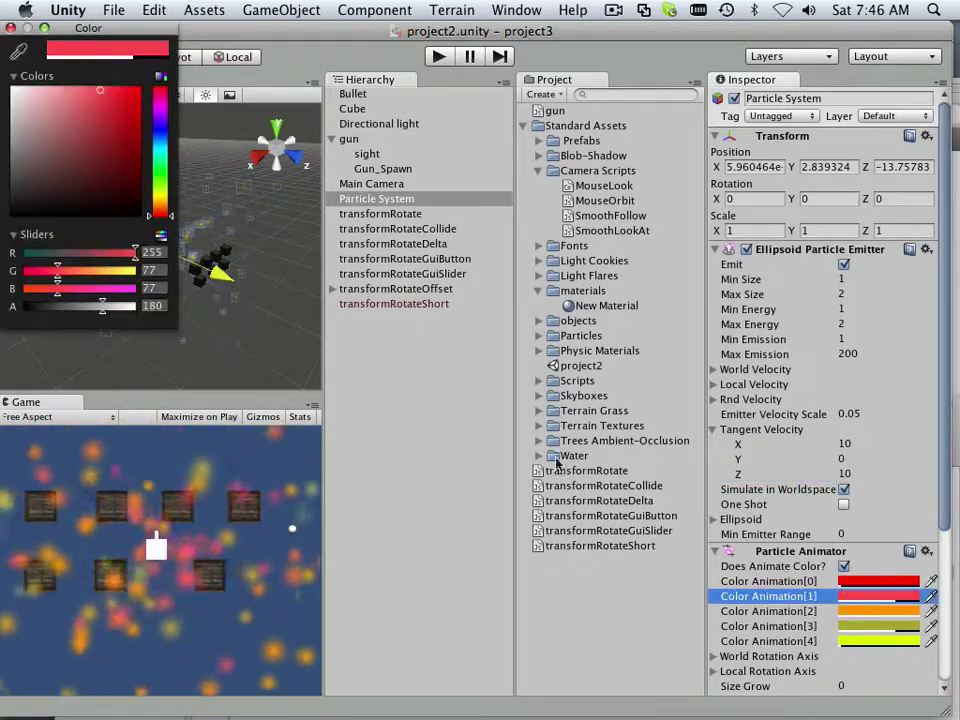
left_click(122, 142)
left_click_drag(128, 128, 145, 97)
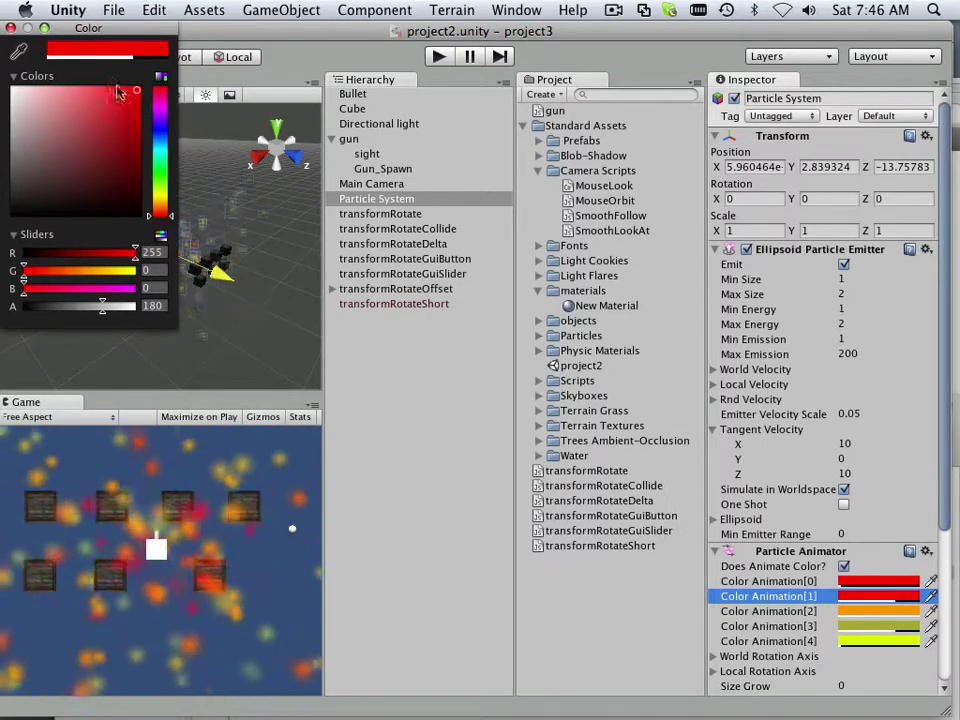
left_click(10, 27)
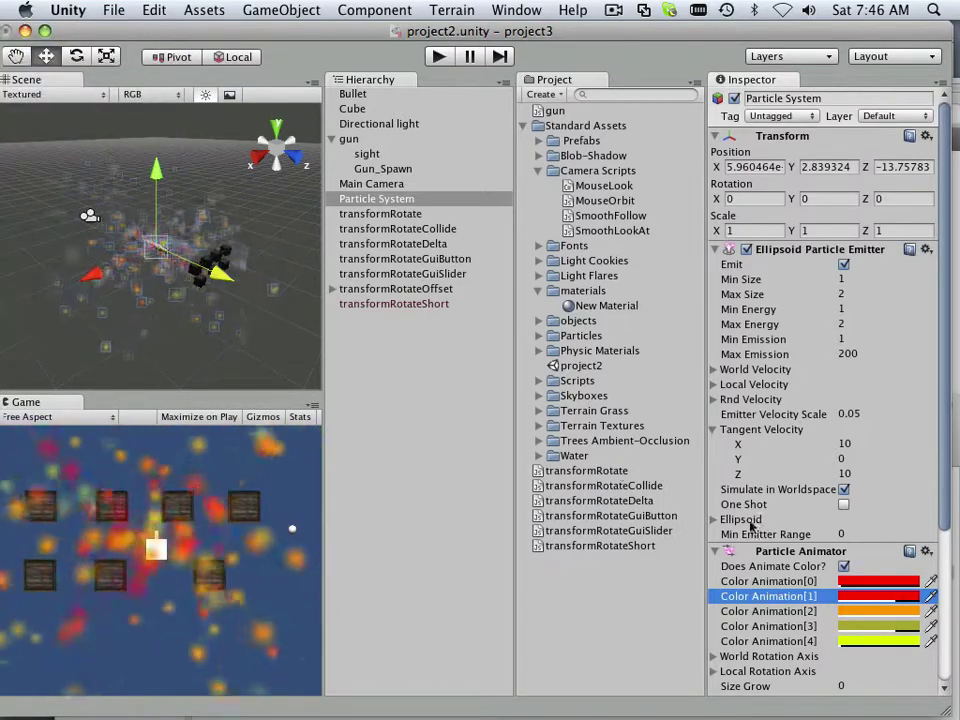
left_click(862, 581)
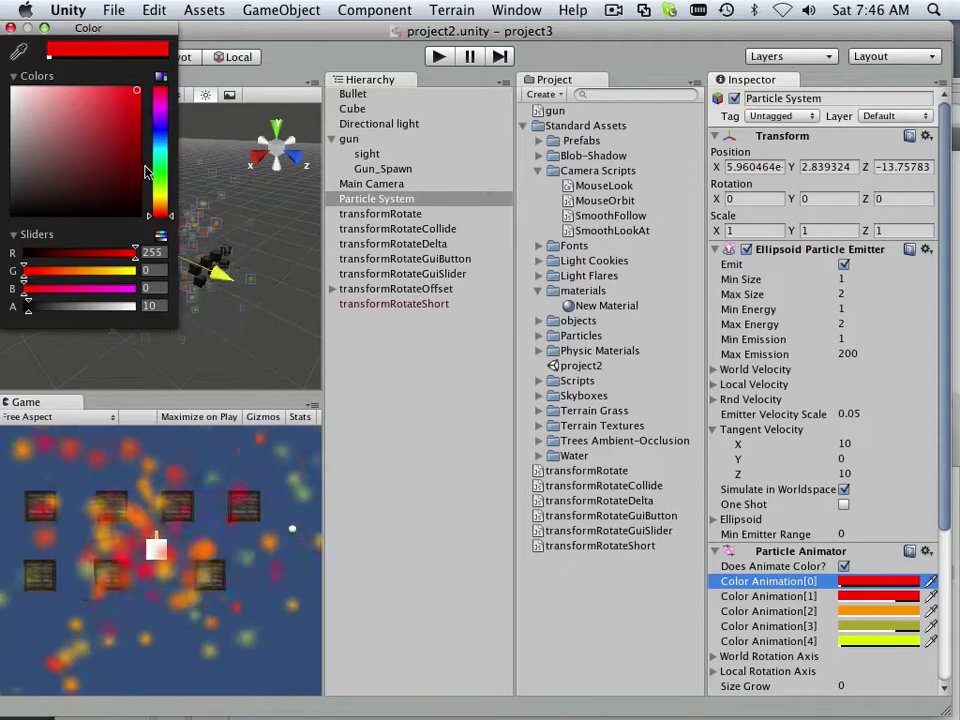
left_click(139, 176)
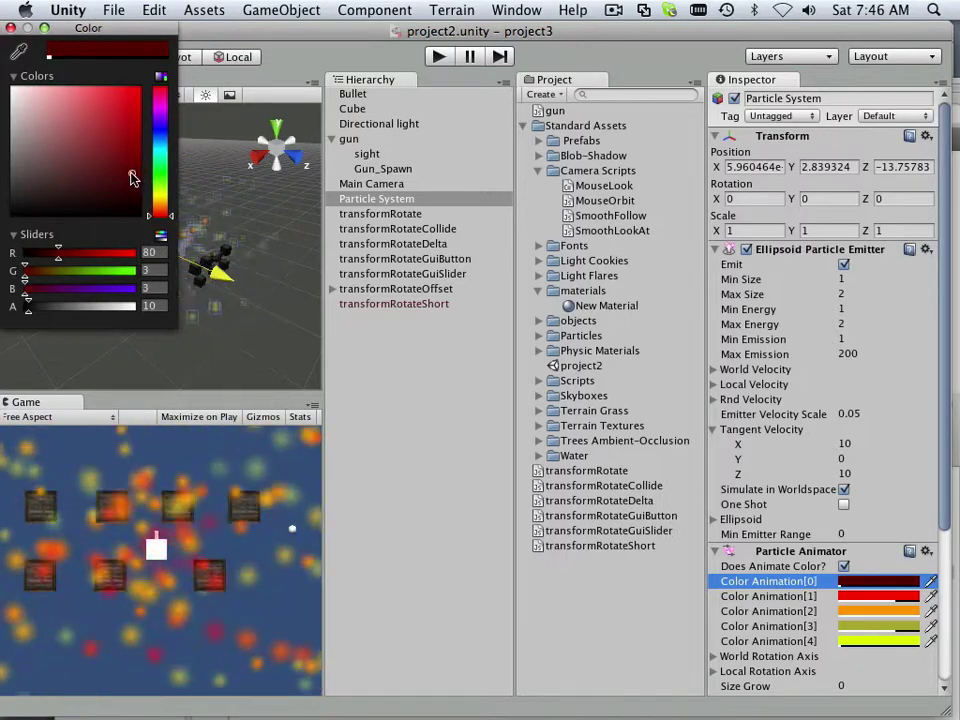
left_click_drag(137, 178, 130, 174)
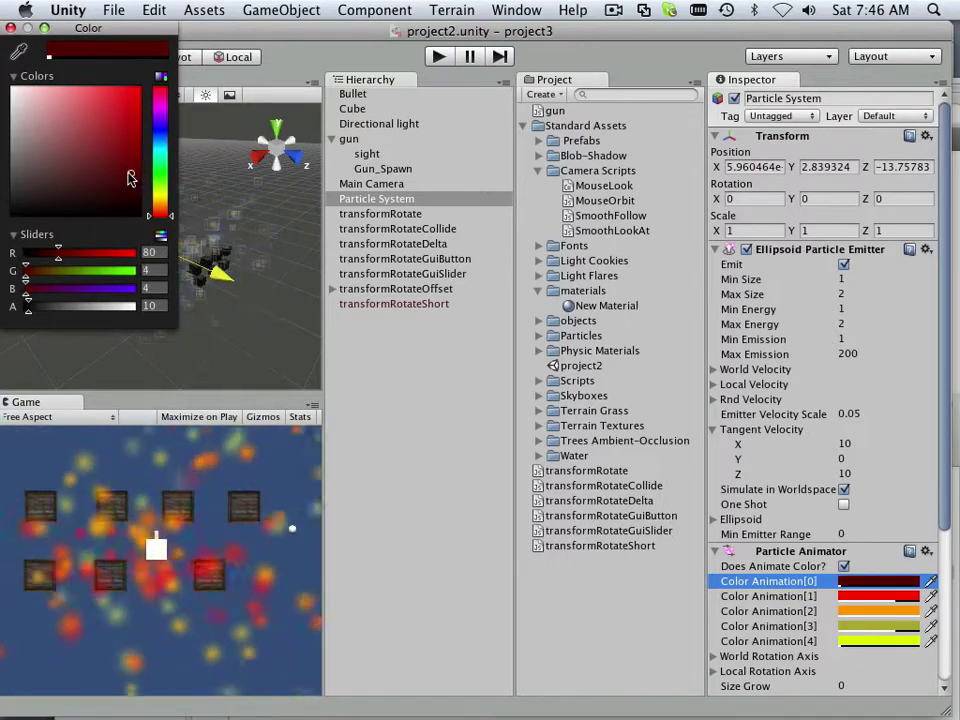
left_click(10, 27)
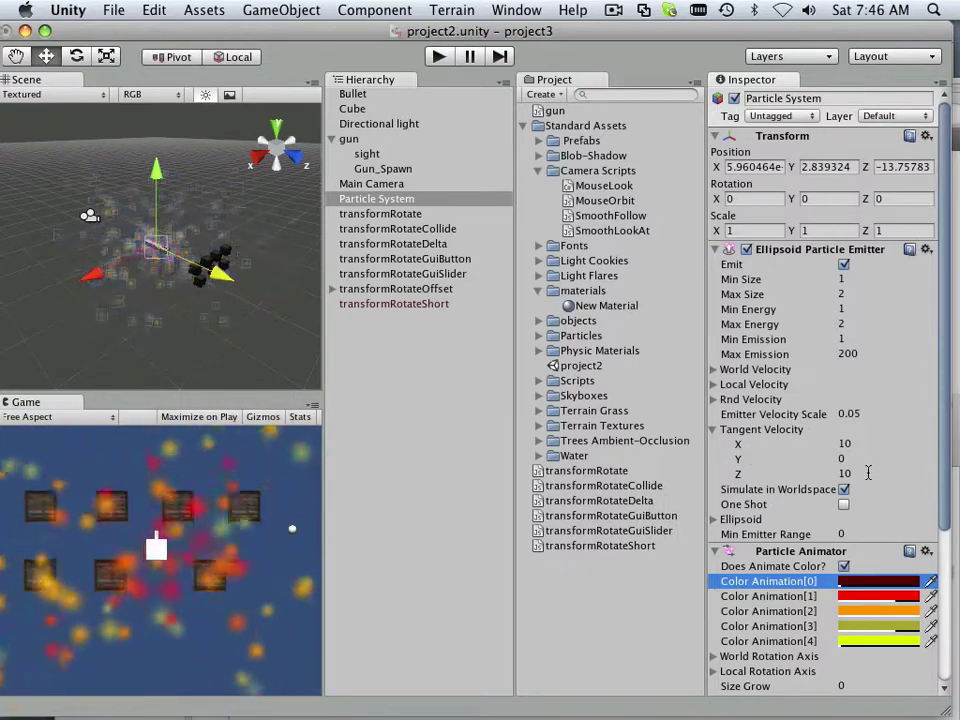
Turn on One Shot in the Ellipsoid Particle Emitter
scroll(848, 485, "down", 1)
left_click(845, 497)
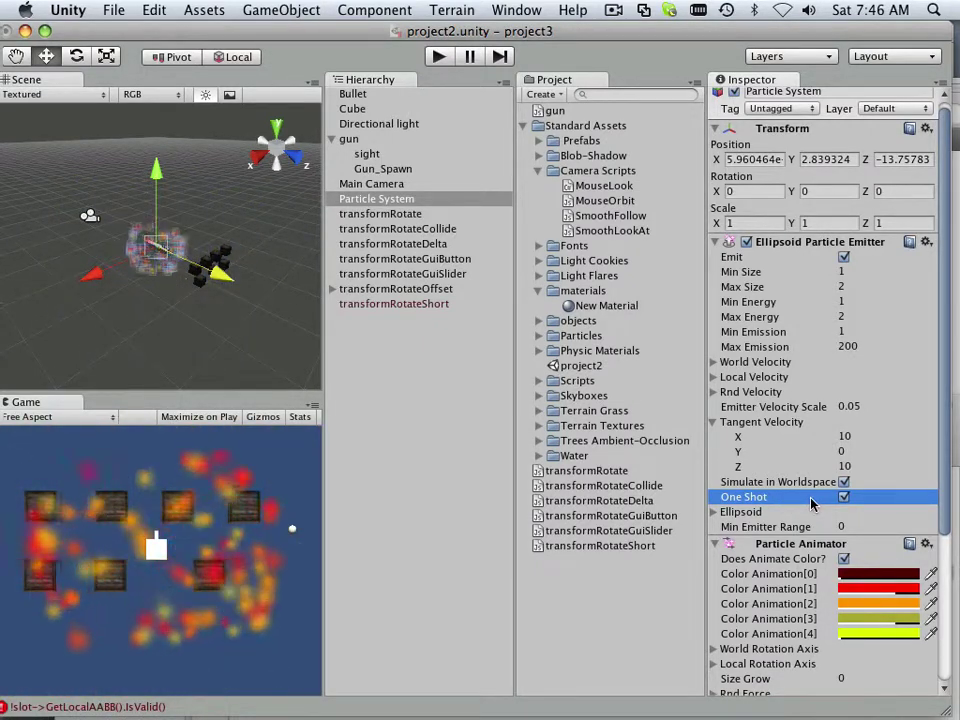
scroll(812, 503, "down", 5)
scroll(812, 503, "down", 1)
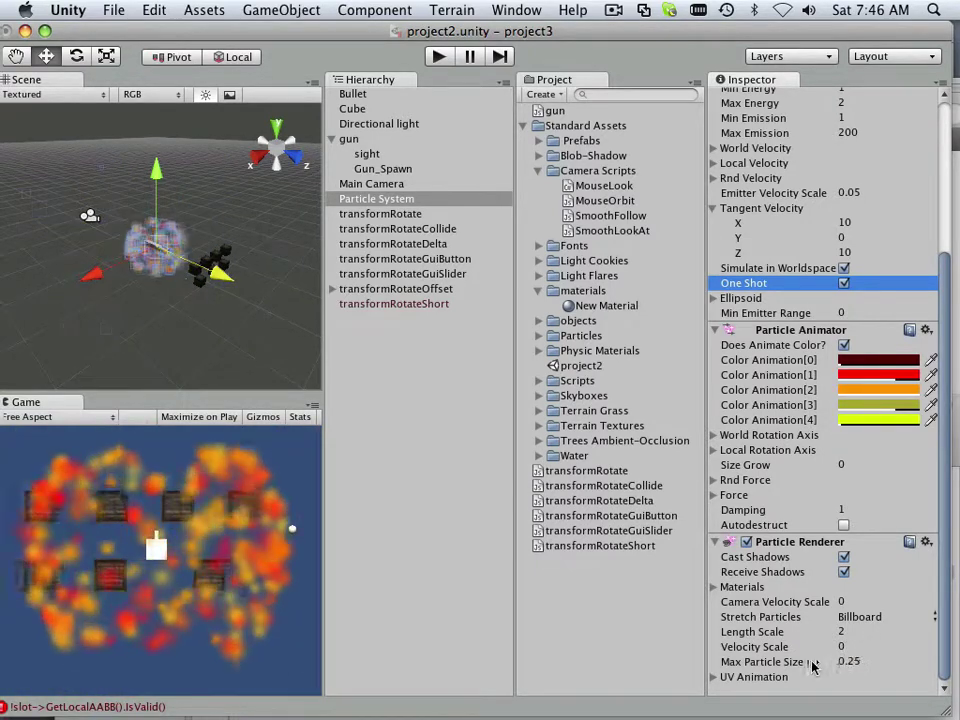
Adjust the Particle Renderer's Max Particle Size to about 0.51
left_click_drag(810, 667, 812, 667)
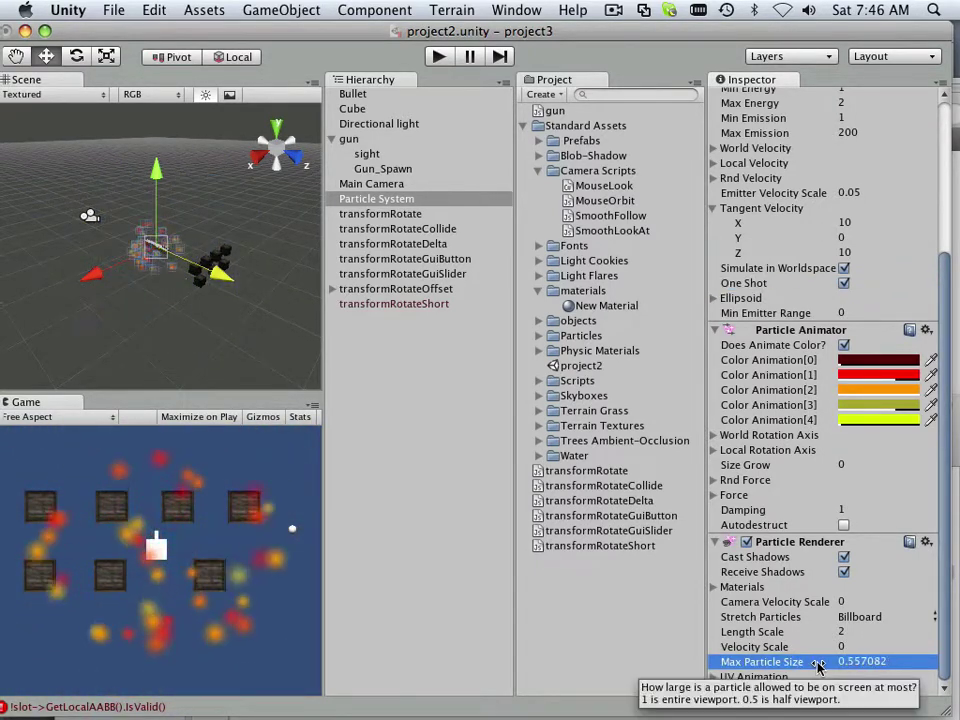
mouse_move(806, 665)
left_mouse_down()
mouse_move(836, 668)
mouse_move(798, 668)
left_mouse_up()
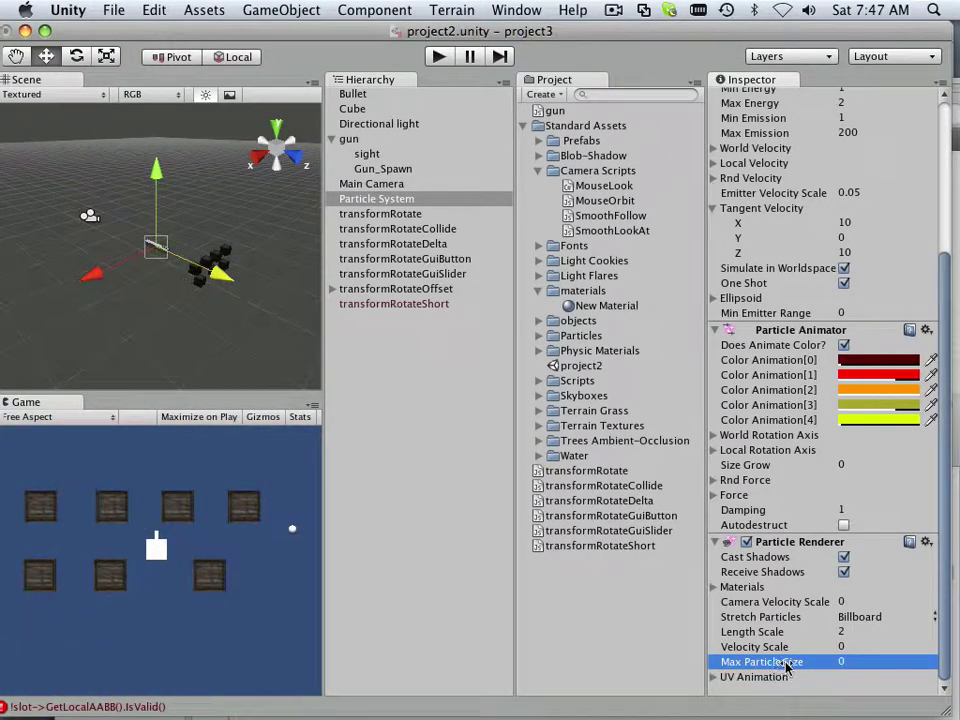
left_click_drag(808, 669, 804, 669)
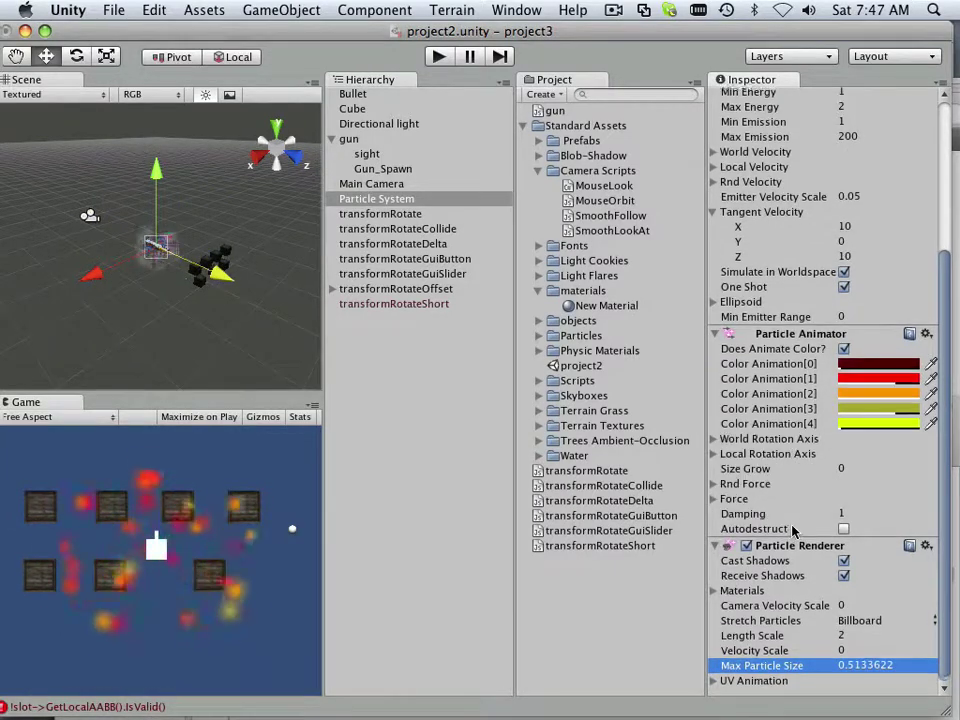
Set the Particle Animator's Size Grow to about 1.91
scroll(792, 530, "up", 2)
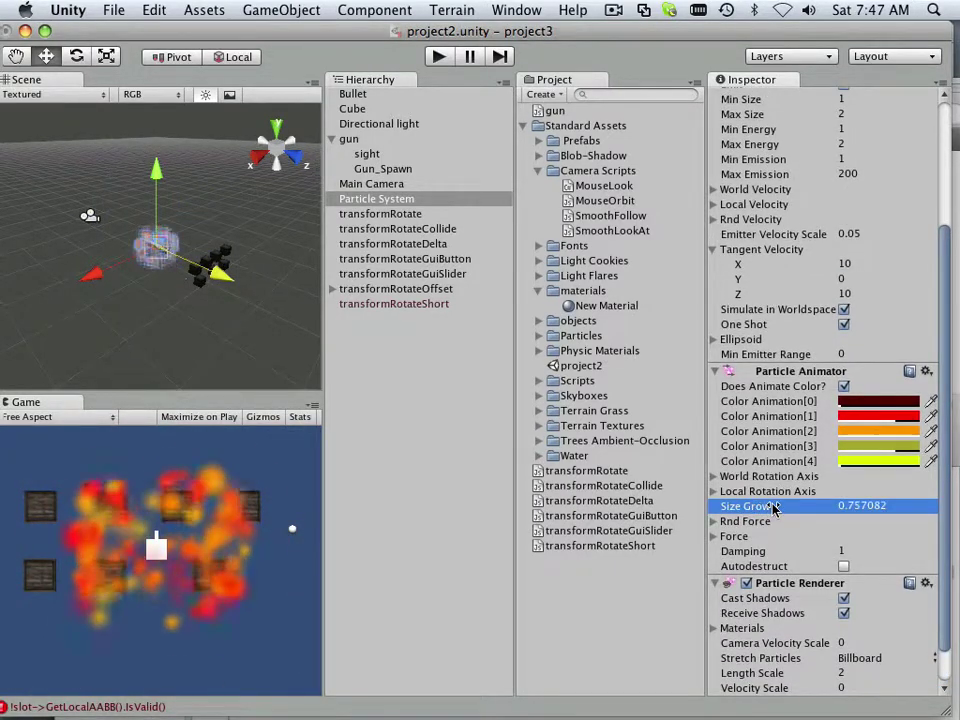
left_click_drag(775, 508, 815, 512)
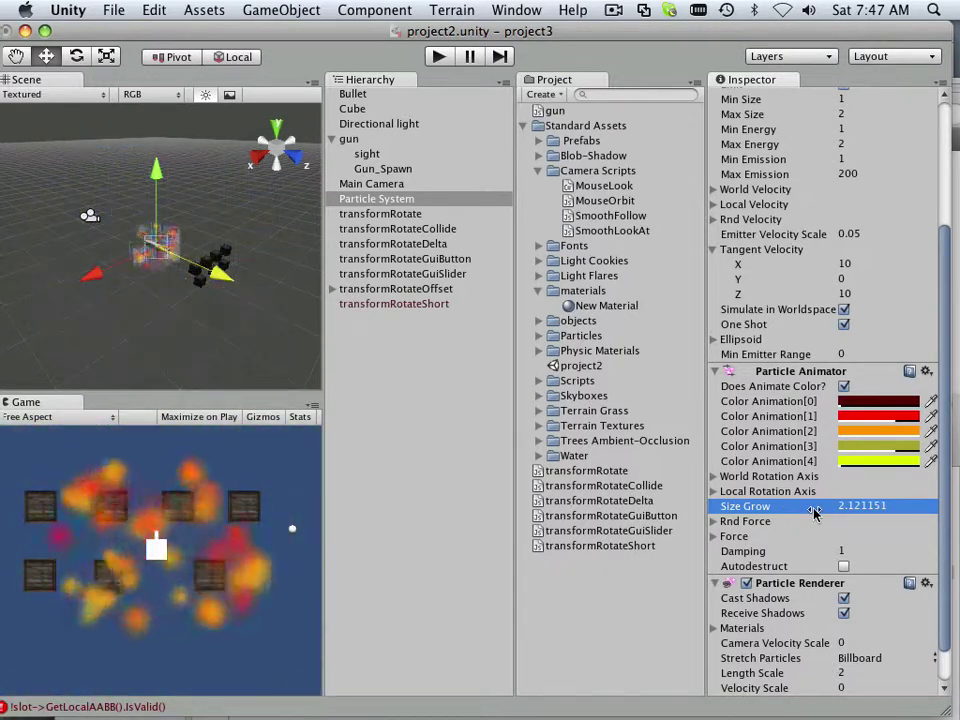
left_click_drag(812, 512, 824, 513)
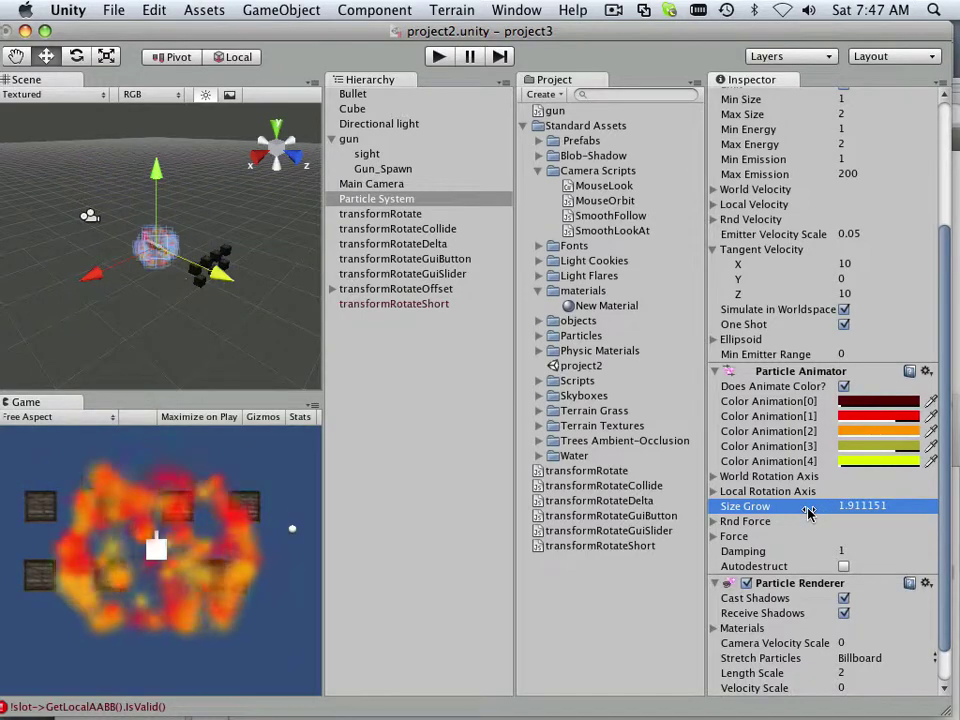
scroll(793, 291, "up", 5)
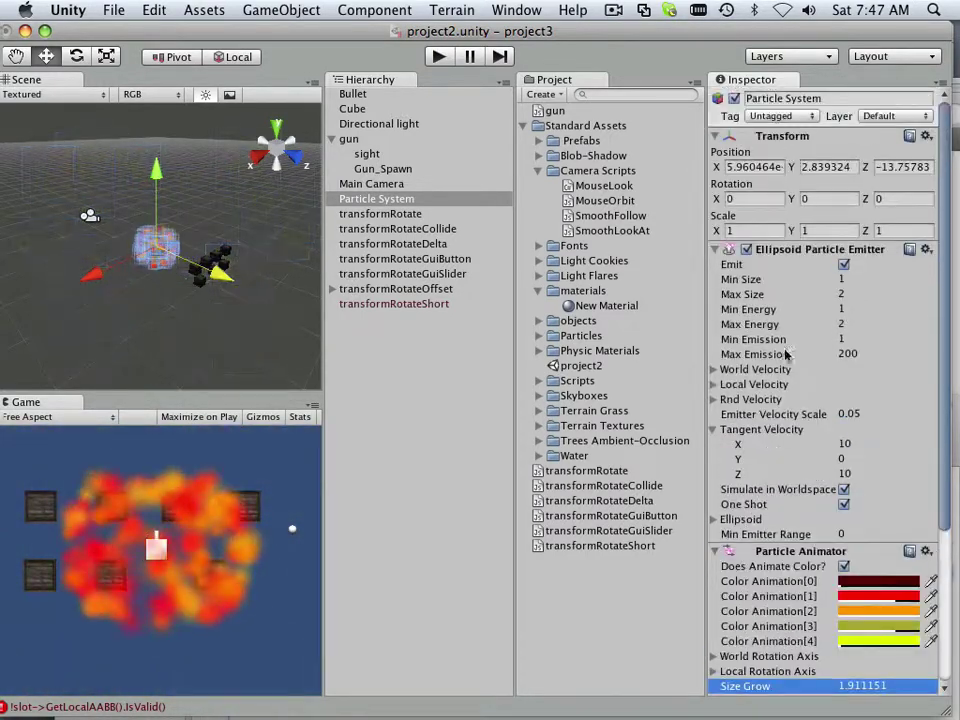